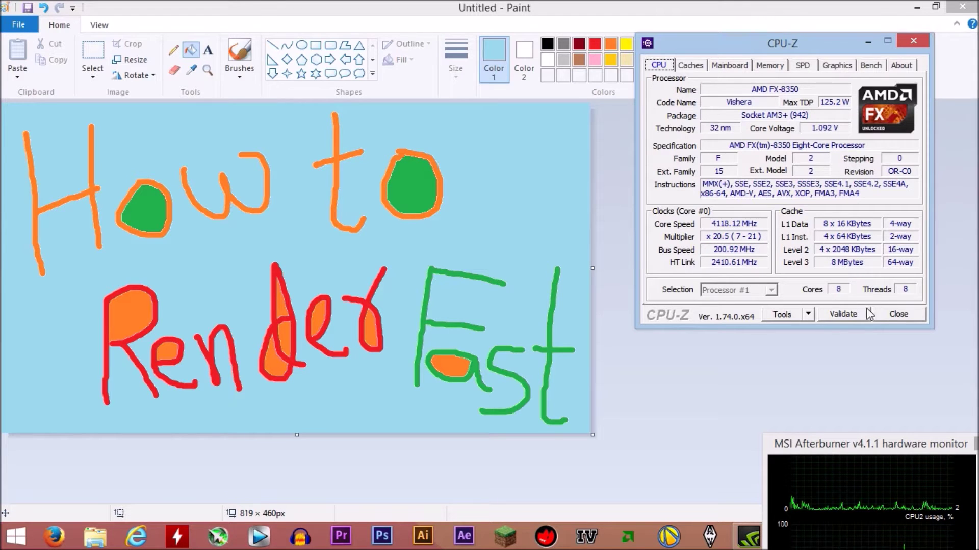
Step: Move the Afterburner CPU monitor over CPU-Z and close the CPU-Z processor window
{"action": "left_click_drag", "start_coordinate": [878, 444], "coordinate": [886, 224]}
{"action": "left_click", "coordinate": [868, 41]}
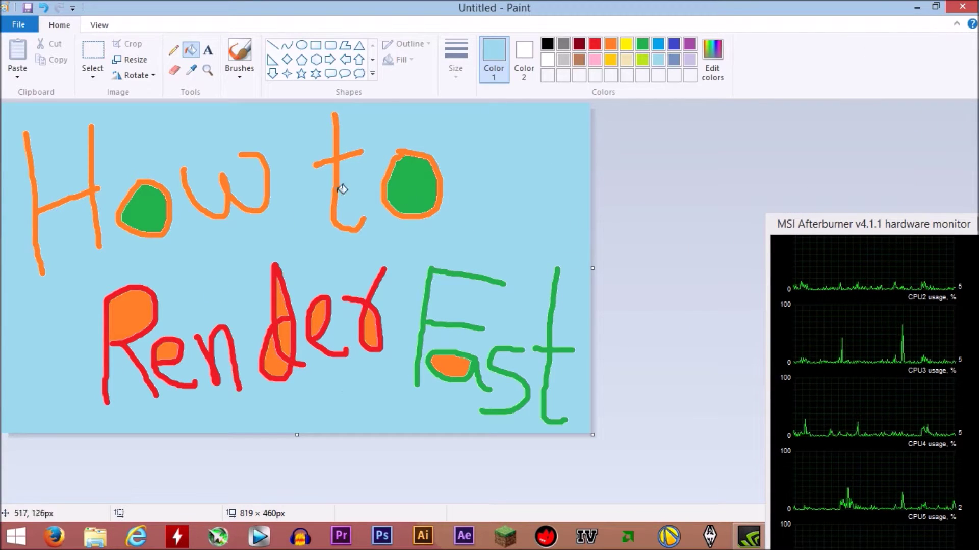
Step: Minimize Paint and launch the precomp project from the hxs desktop folder
{"action": "left_click", "coordinate": [916, 7]}
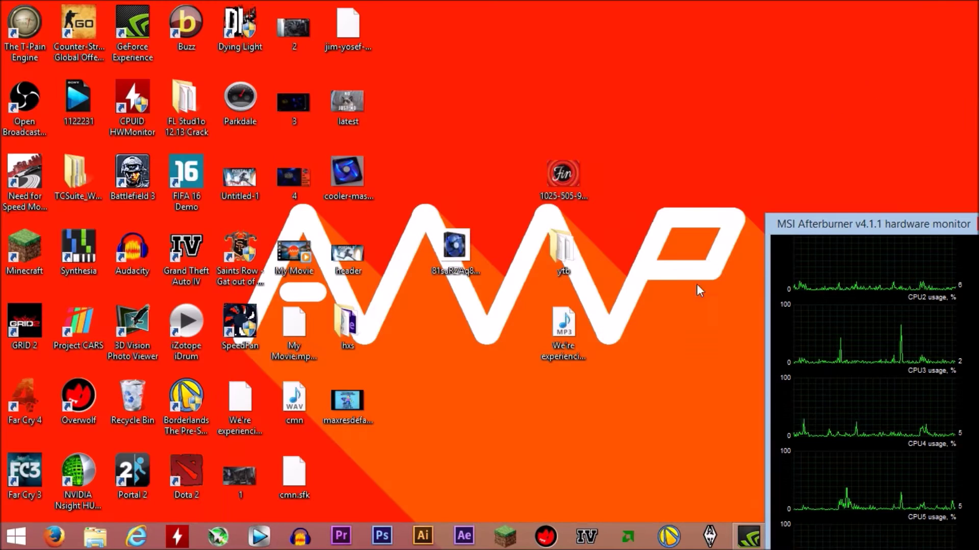
{"action": "double_click", "coordinate": [360, 335]}
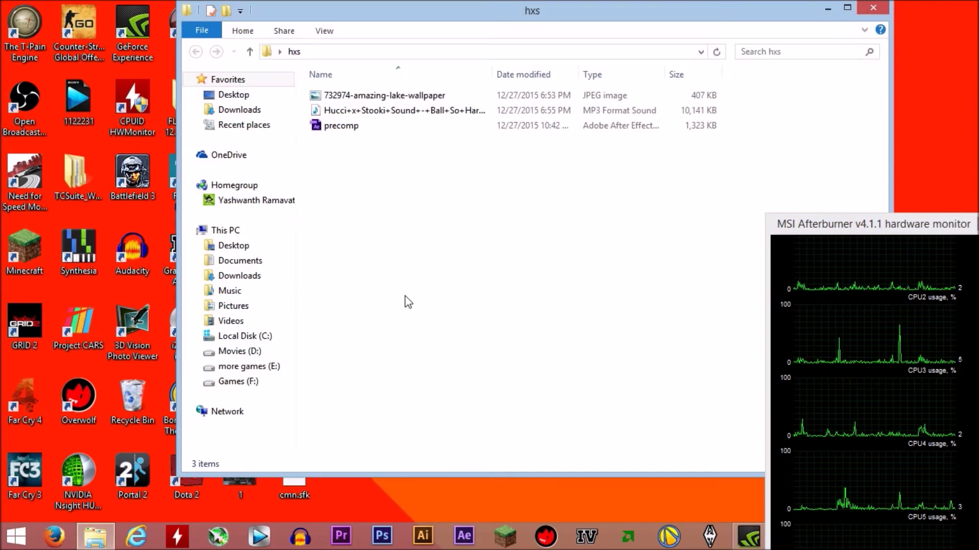
{"action": "double_click", "coordinate": [369, 130]}
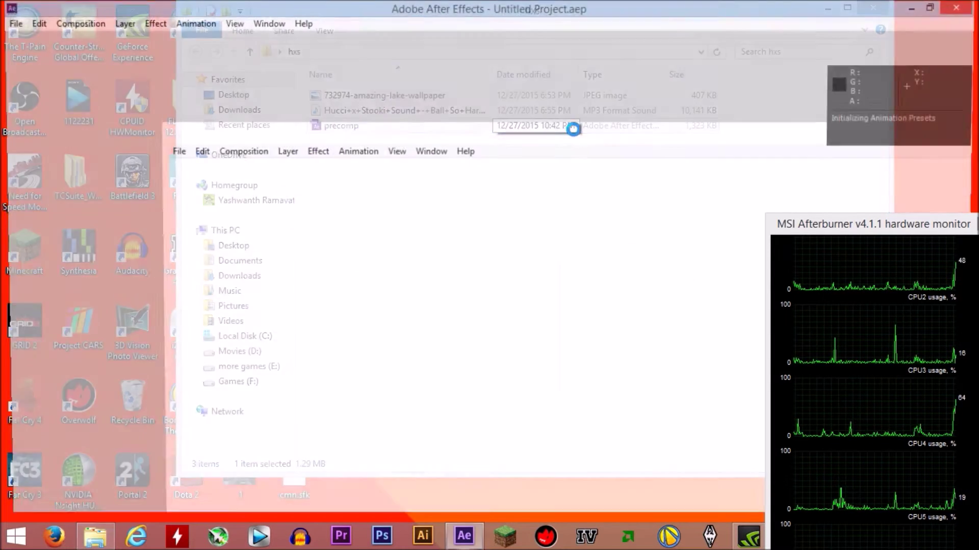
Step: Open Edit > Preferences > General and move the dialog up and left
{"action": "left_click_drag", "start_coordinate": [967, 230], "coordinate": [938, 253]}
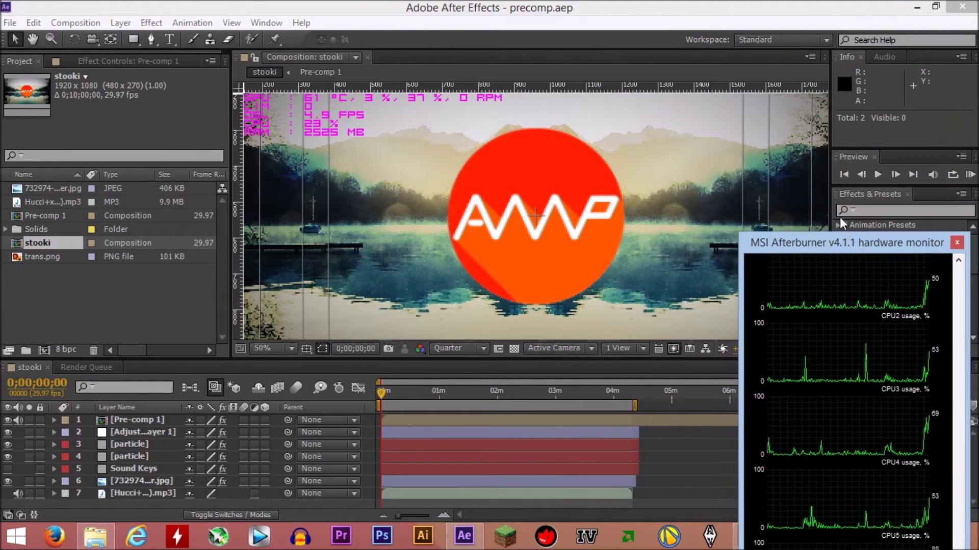
{"action": "left_click", "coordinate": [56, 24]}
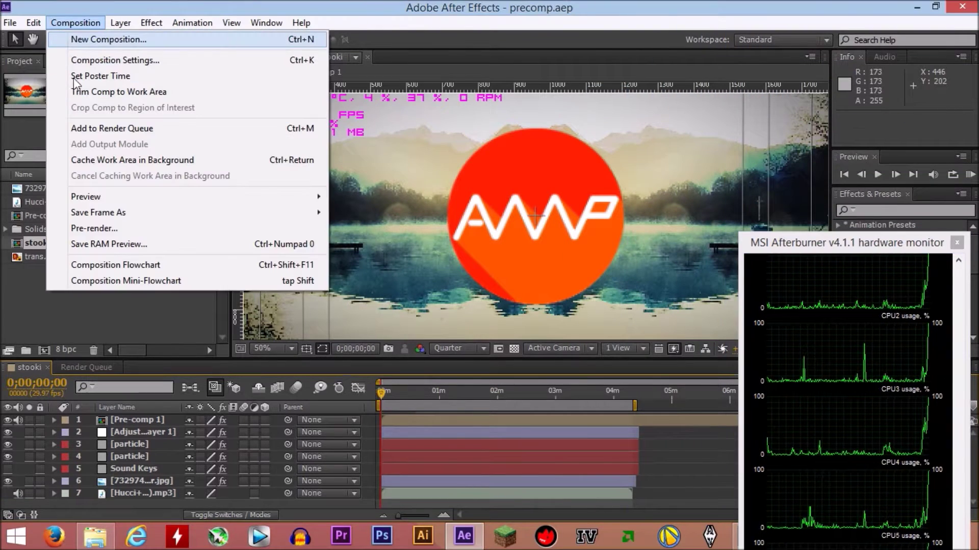
{"action": "mouse_move", "coordinate": [34, 23]}
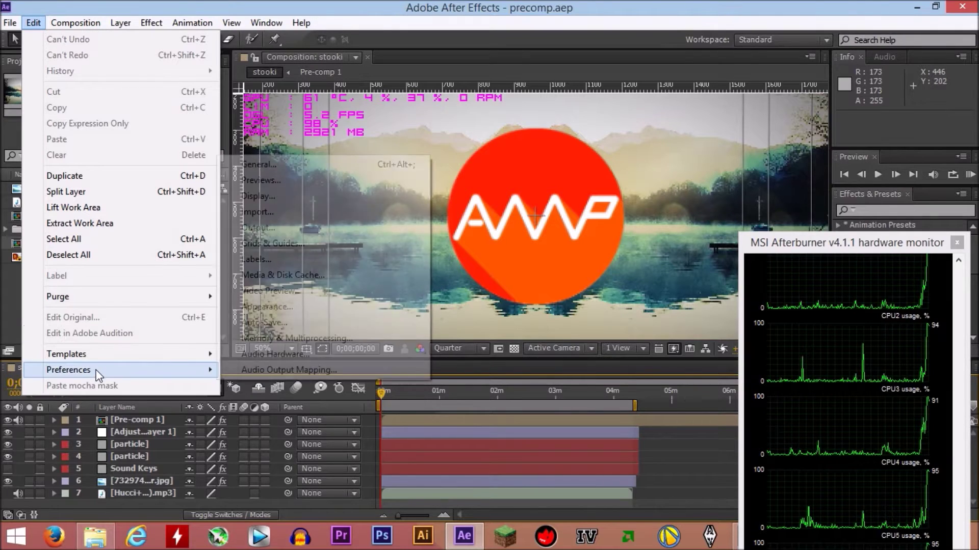
{"action": "mouse_move", "coordinate": [76, 370]}
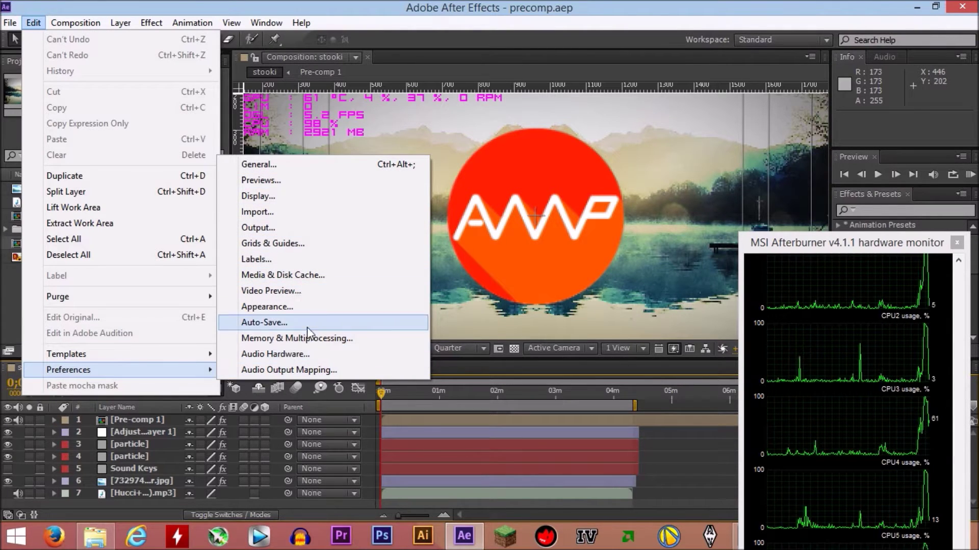
{"action": "left_click", "coordinate": [295, 163]}
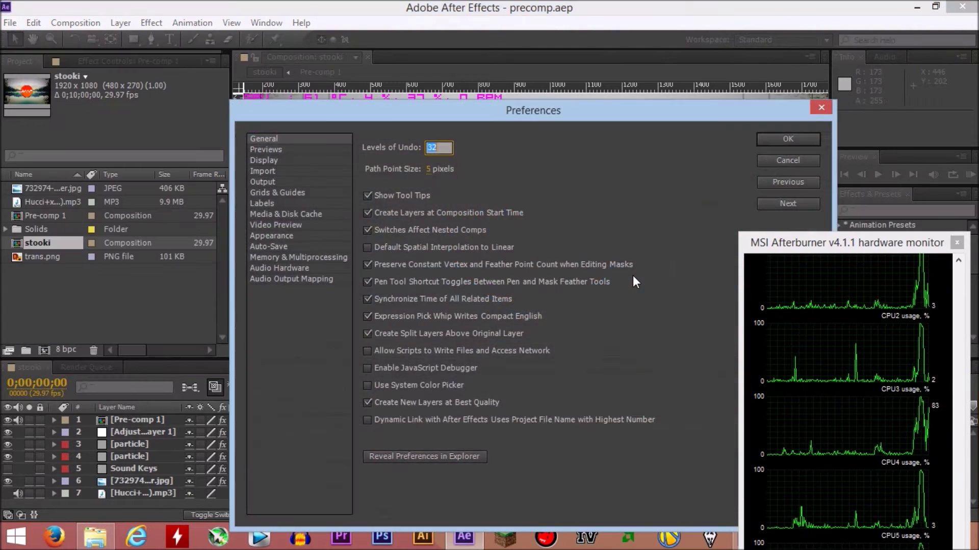
{"action": "left_click_drag", "start_coordinate": [482, 111], "coordinate": [396, 21]}
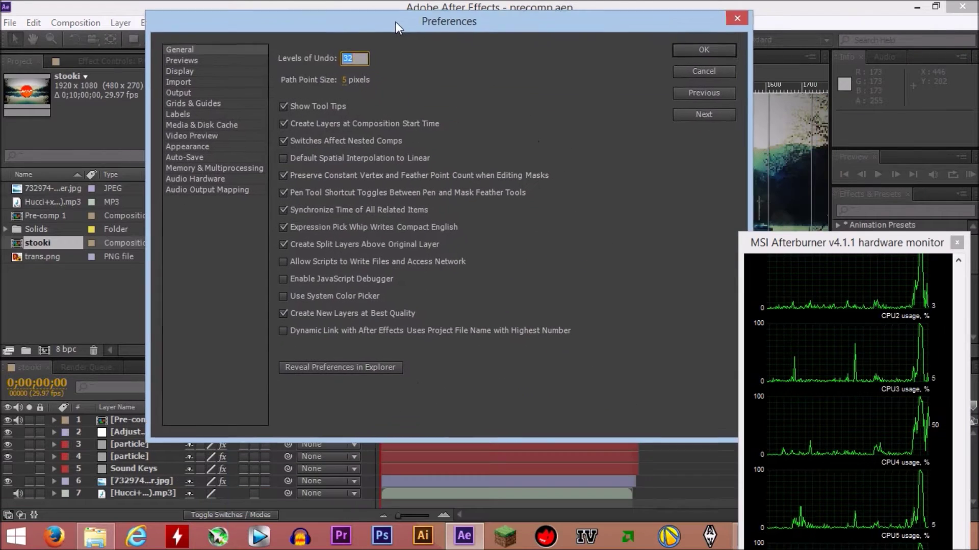
Step: Step through the preference categories down to Memory & Multiprocessing
{"action": "left_click", "coordinate": [214, 103]}
{"action": "left_click", "coordinate": [208, 124]}
{"action": "left_click", "coordinate": [212, 135]}
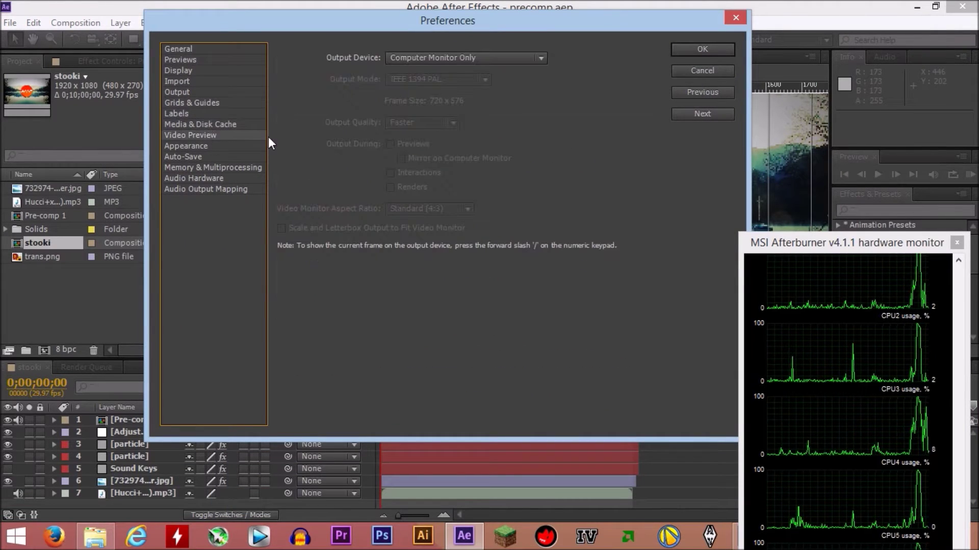
{"action": "left_click", "coordinate": [204, 146]}
{"action": "left_click", "coordinate": [207, 156]}
{"action": "left_click", "coordinate": [217, 168]}
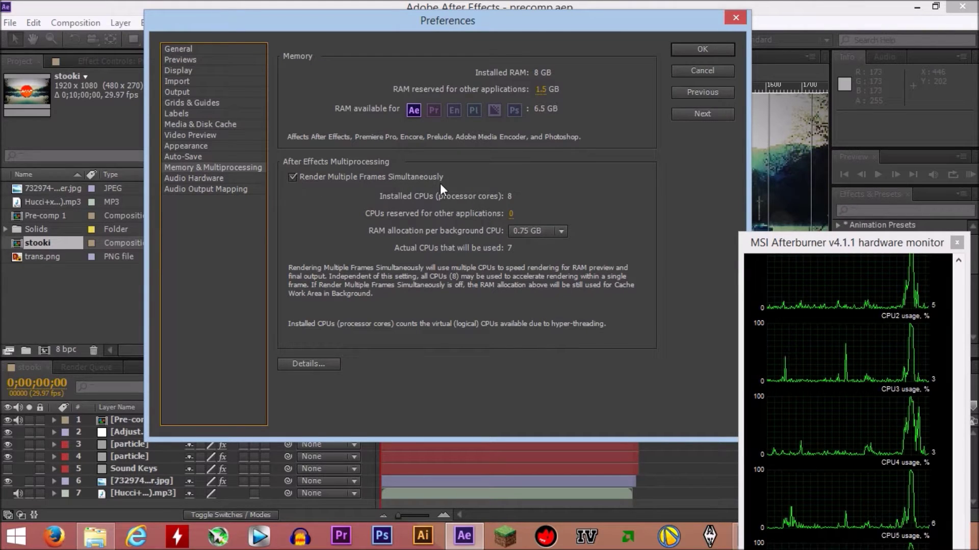
Step: Toggle Render Multiple Frames Simultaneously off and on, and reserve 0 CPUs for other applications
{"action": "left_click", "coordinate": [292, 177]}
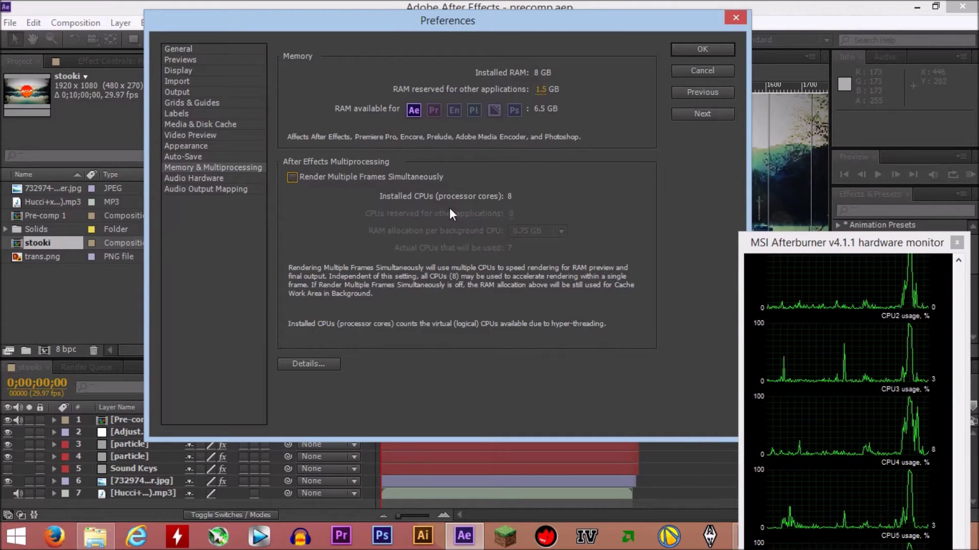
{"action": "left_click", "coordinate": [293, 177]}
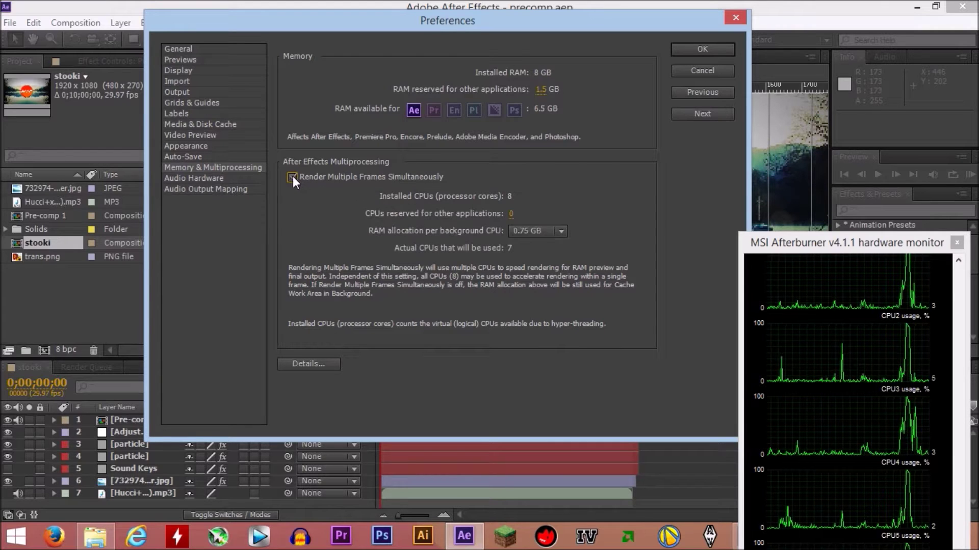
{"action": "left_click", "coordinate": [510, 214]}
{"action": "left_click", "coordinate": [551, 220]}
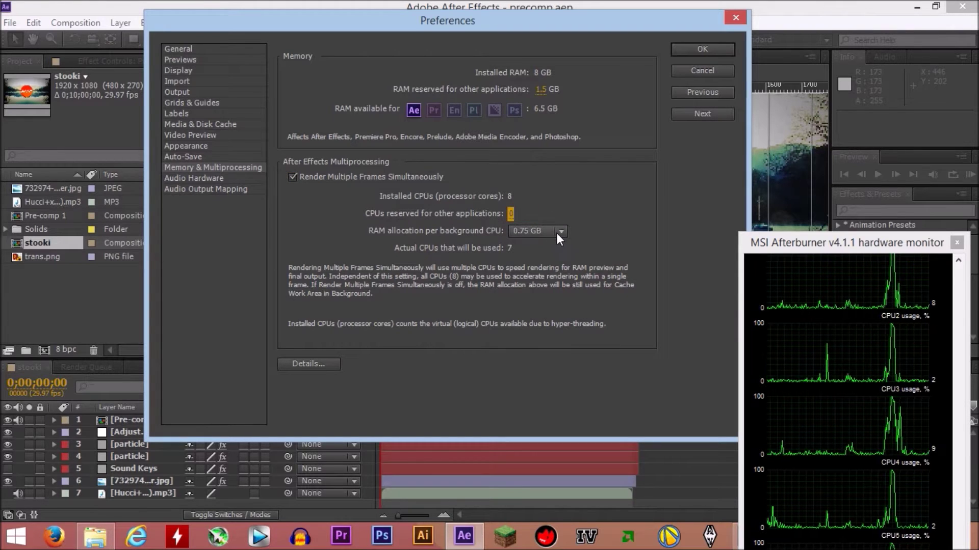
{"action": "left_click", "coordinate": [561, 231]}
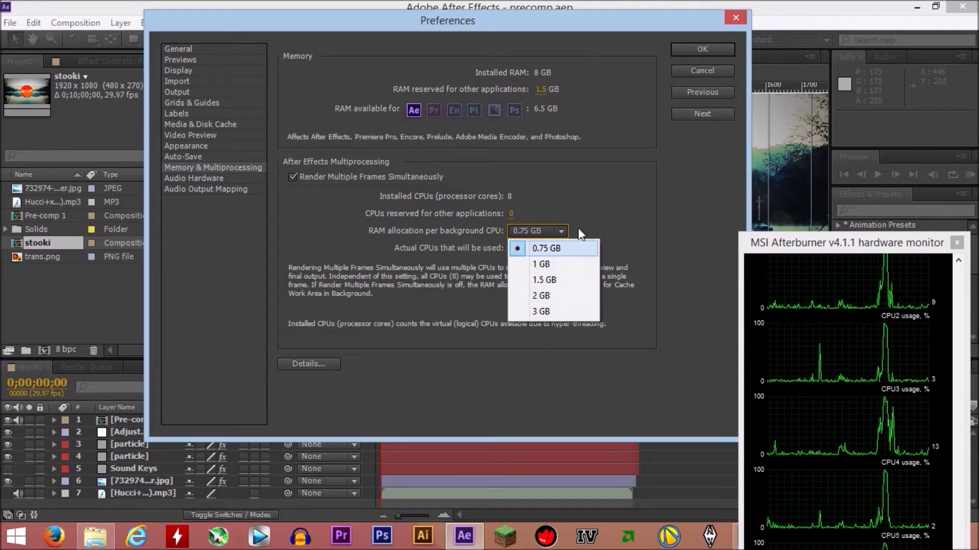
Step: Try 3, 2, 1.5 and 1 GB as the RAM allocation per background CPU
{"action": "left_click", "coordinate": [543, 248]}
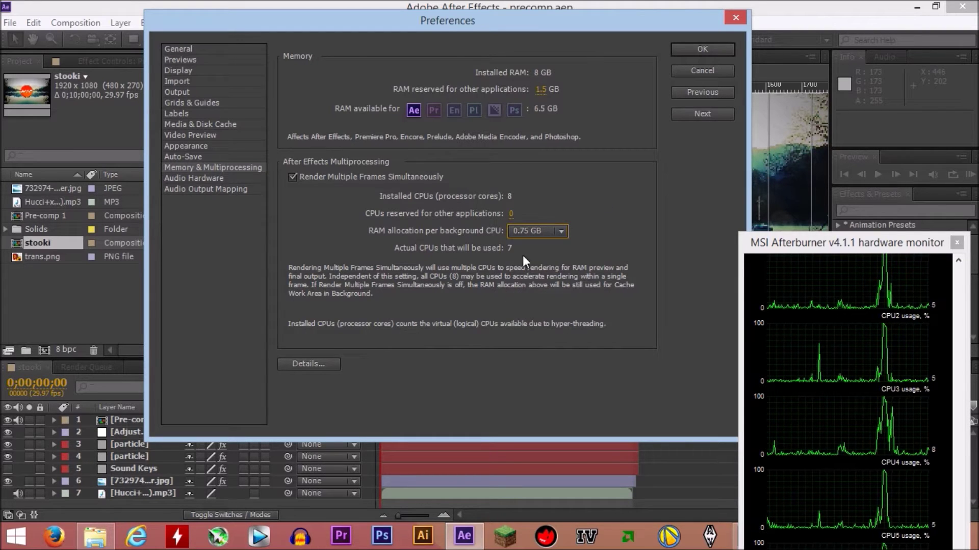
{"action": "left_click", "coordinate": [540, 230]}
{"action": "left_click", "coordinate": [549, 308]}
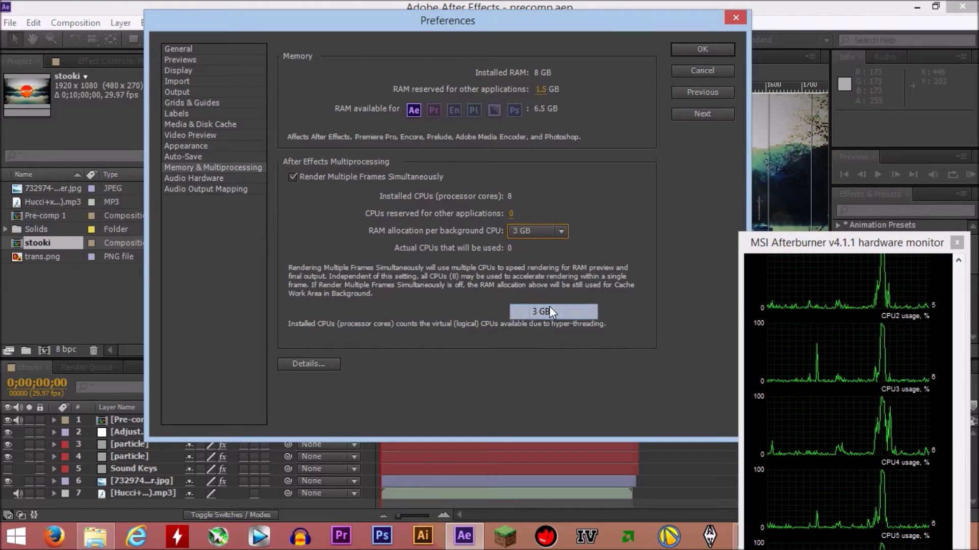
{"action": "left_click", "coordinate": [541, 232]}
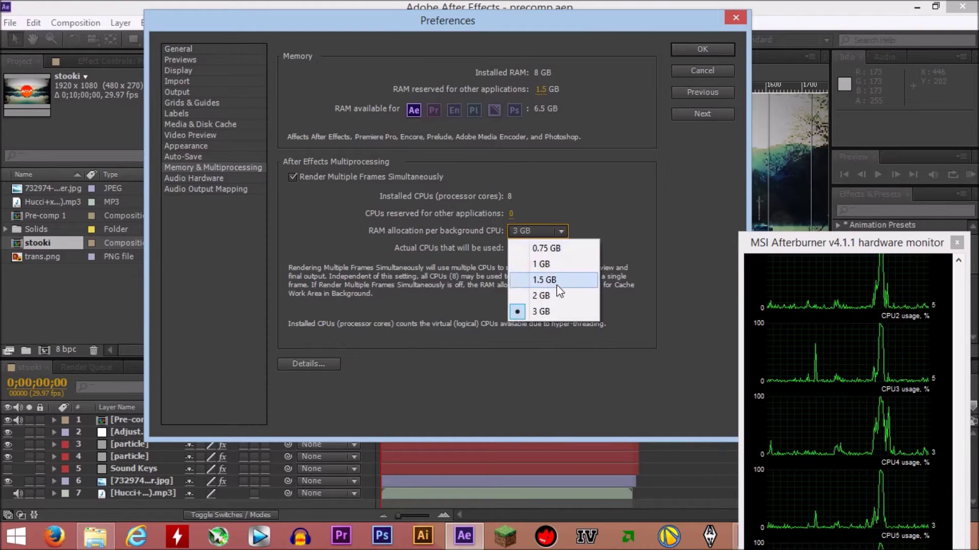
{"action": "left_click", "coordinate": [540, 296]}
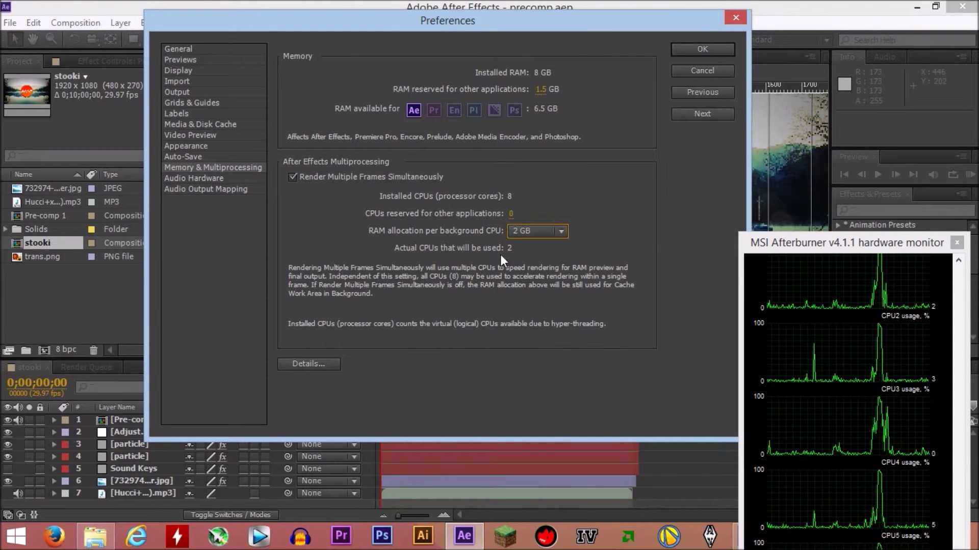
{"action": "left_click", "coordinate": [536, 233]}
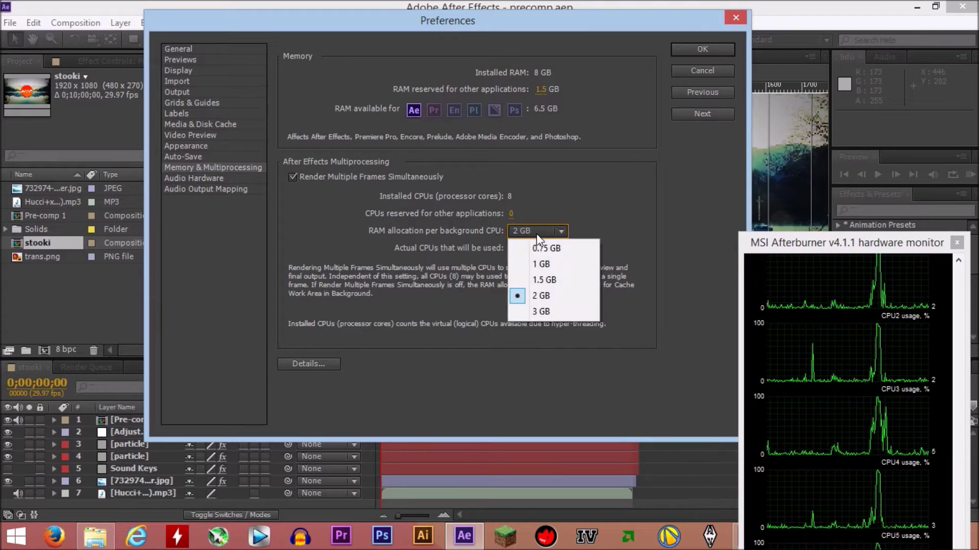
{"action": "left_click", "coordinate": [544, 279]}
{"action": "left_click", "coordinate": [549, 230]}
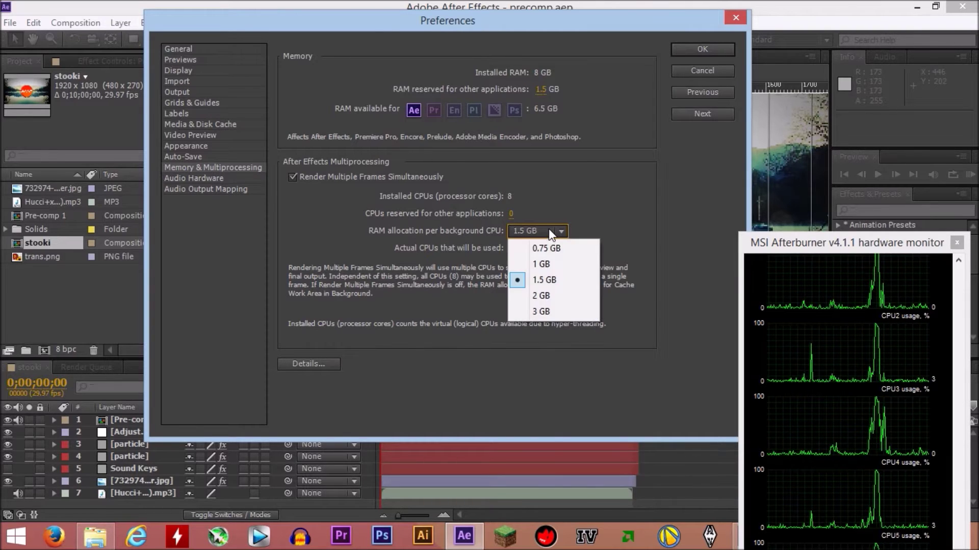
{"action": "left_click", "coordinate": [542, 264]}
Step: Return RAM per background CPU to 0.75 GB and reserve 1.5 GB RAM for other applications
{"action": "left_click", "coordinate": [545, 229]}
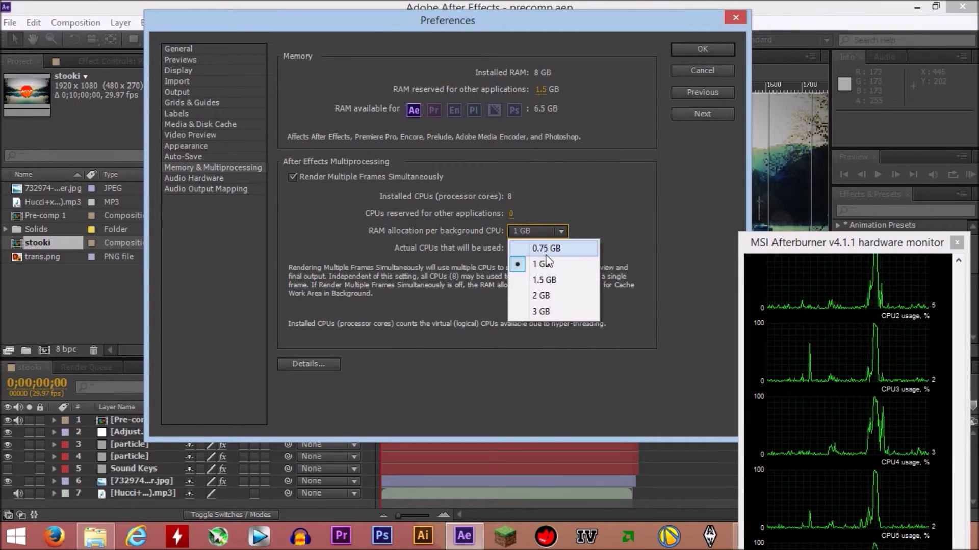
{"action": "left_click", "coordinate": [546, 249]}
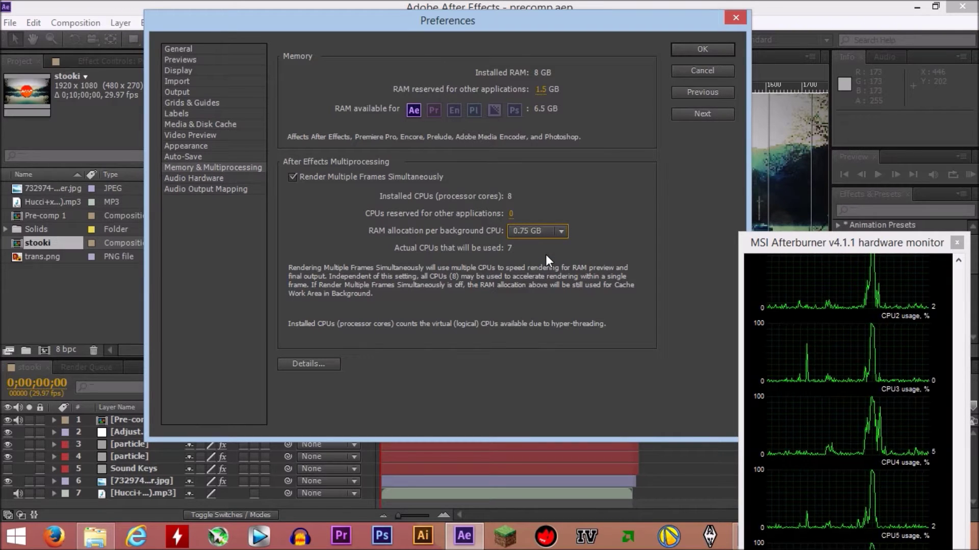
{"action": "left_click", "coordinate": [552, 228]}
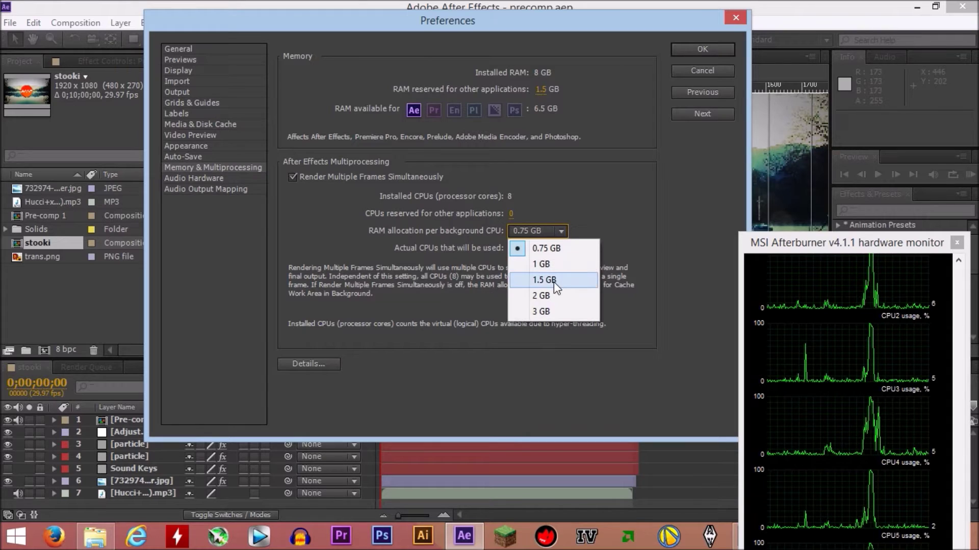
{"action": "left_click", "coordinate": [550, 228]}
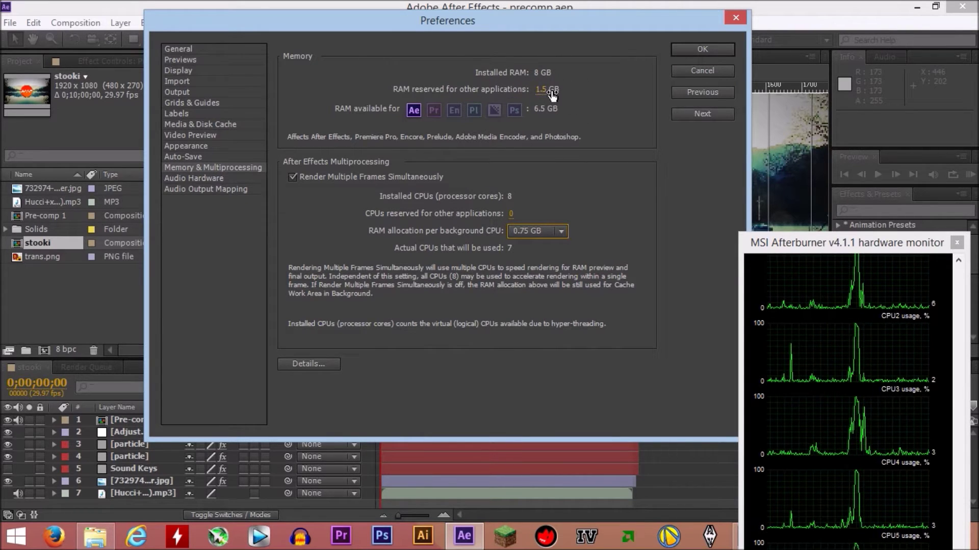
{"action": "left_click_drag", "start_coordinate": [542, 90], "coordinate": [652, 86]}
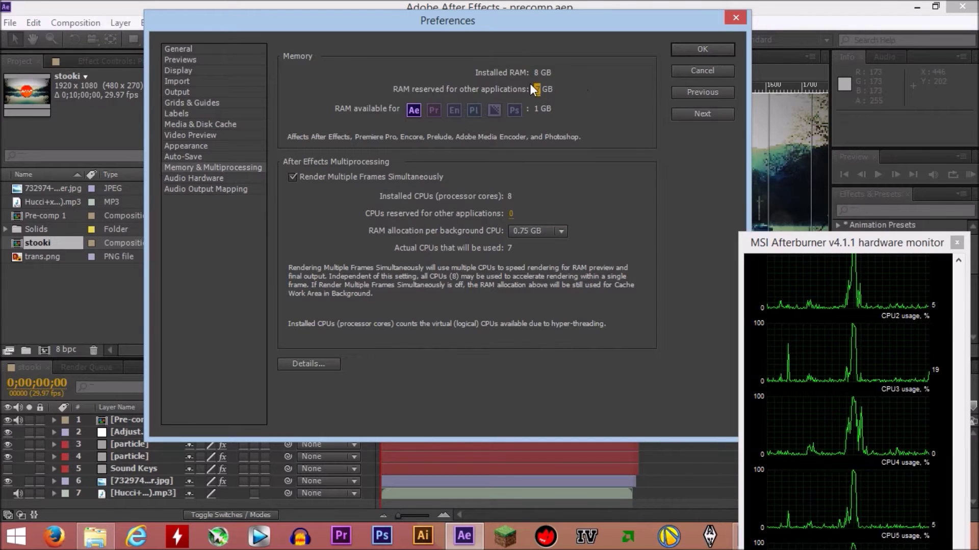
{"action": "left_click_drag", "start_coordinate": [533, 89], "coordinate": [469, 91]}
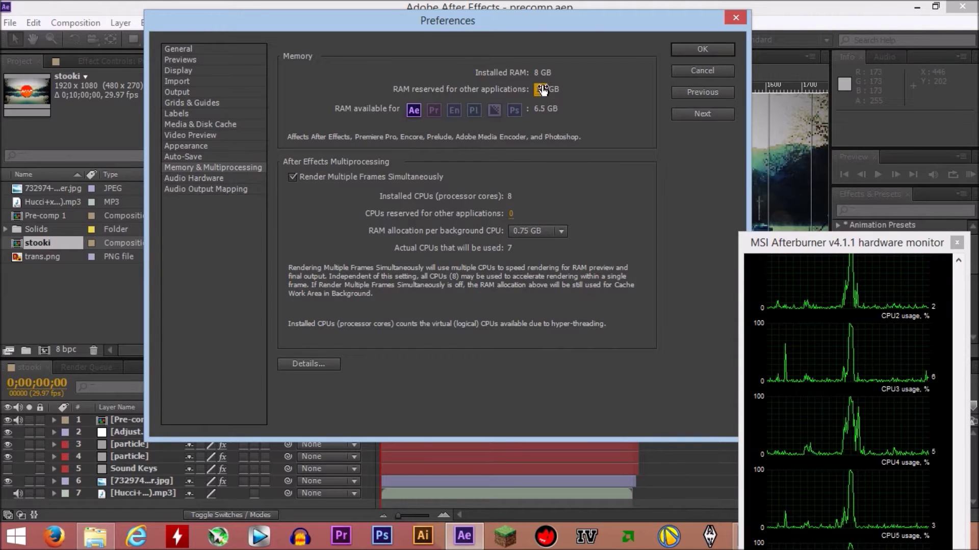
Step: Reopen Memory & Multiprocessing preferences, uncheck Render Multiple Frames Simultaneously, and confirm with OK
{"action": "left_click", "coordinate": [710, 51]}
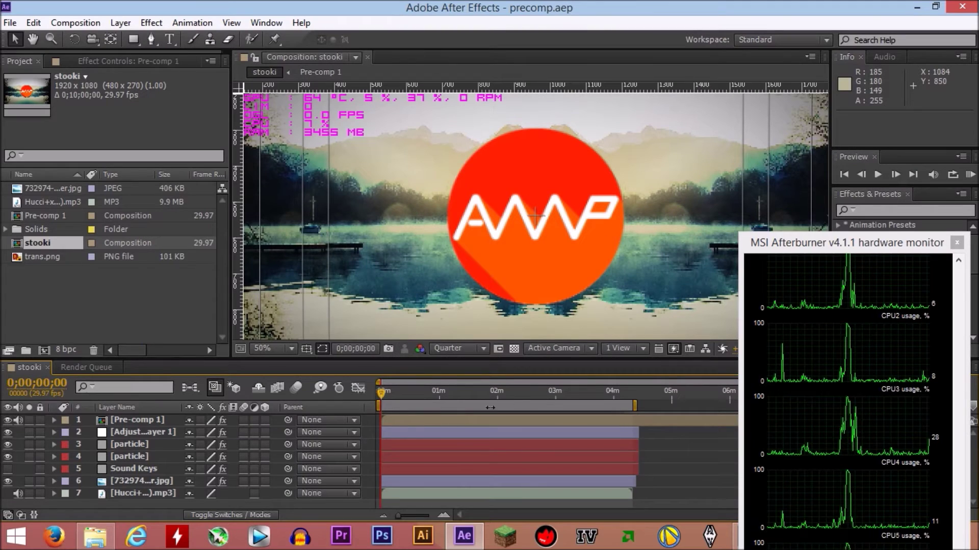
{"action": "left_click", "coordinate": [33, 22]}
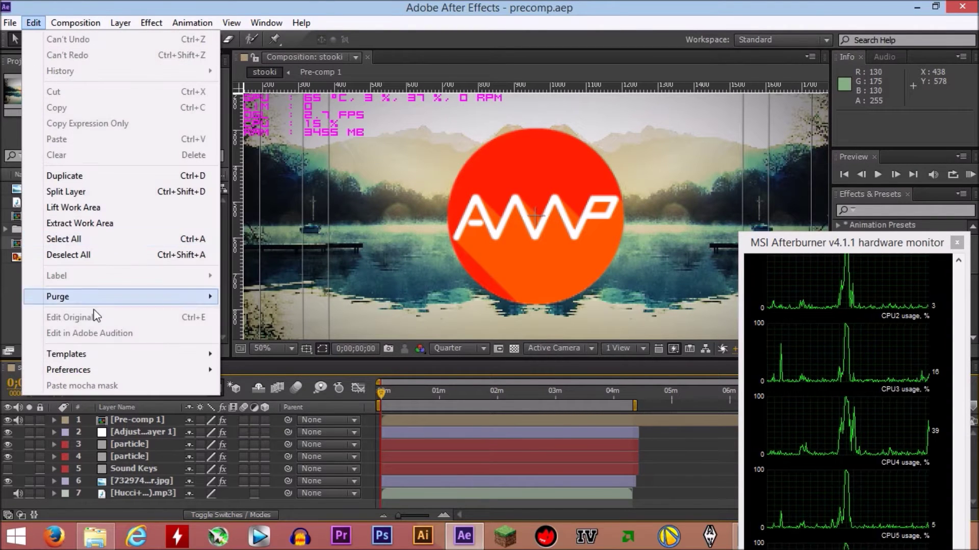
{"action": "mouse_move", "coordinate": [102, 370]}
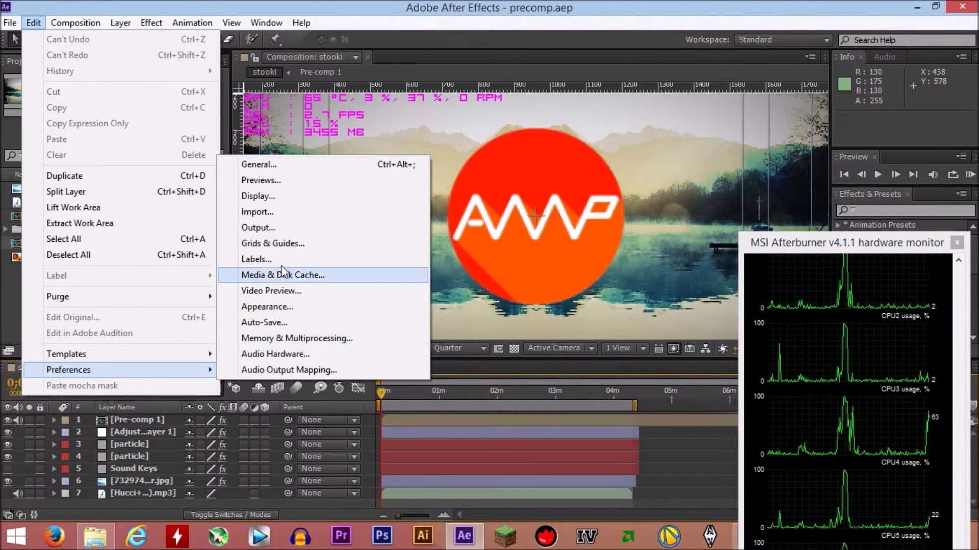
{"action": "left_click", "coordinate": [289, 160]}
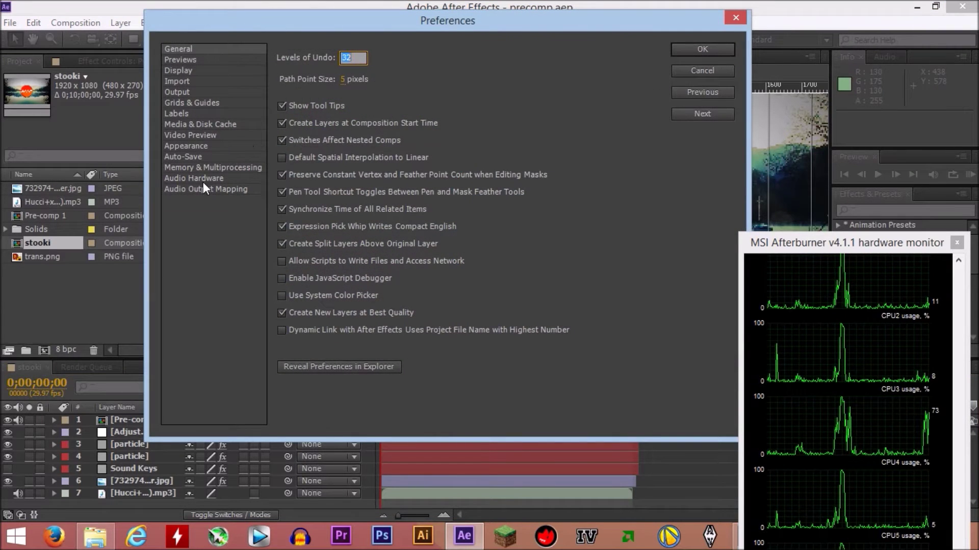
{"action": "left_click", "coordinate": [212, 178]}
{"action": "left_click", "coordinate": [218, 167]}
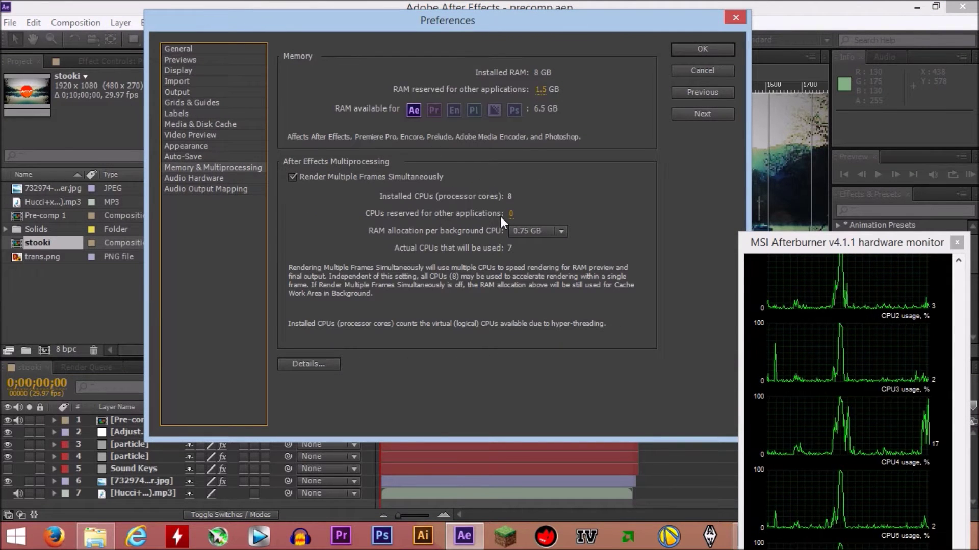
{"action": "left_click", "coordinate": [292, 178]}
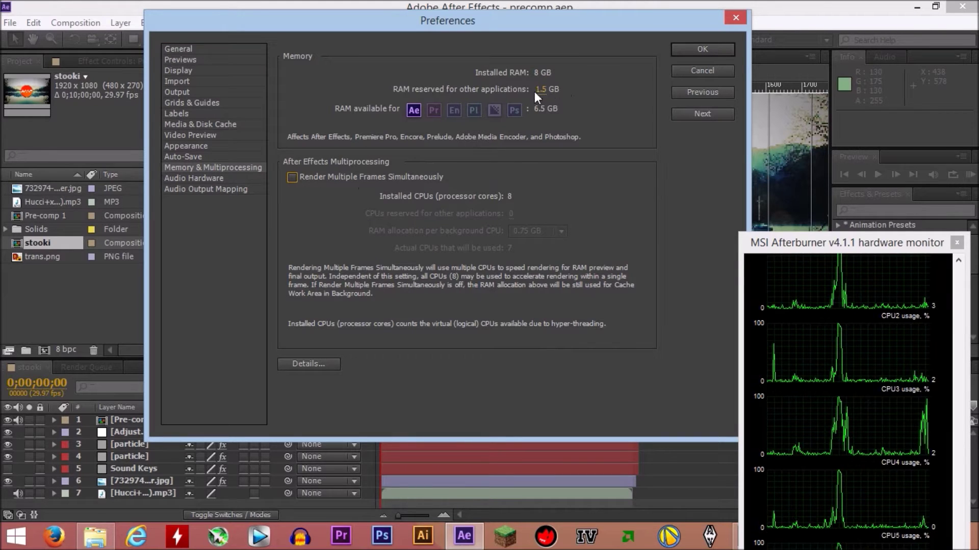
{"action": "left_click", "coordinate": [704, 48]}
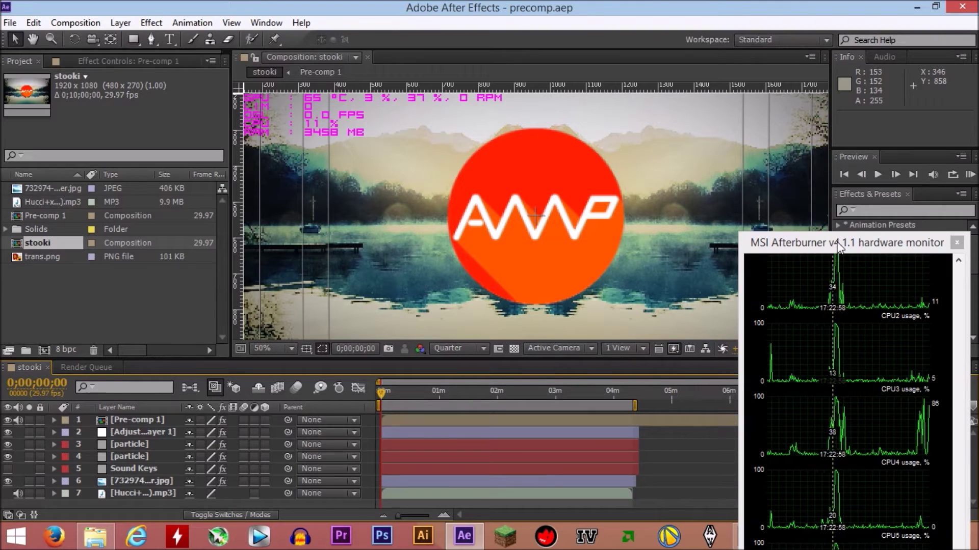
Step: Show the Render Queue panel and center the hardware monitor window
{"action": "left_click", "coordinate": [477, 370]}
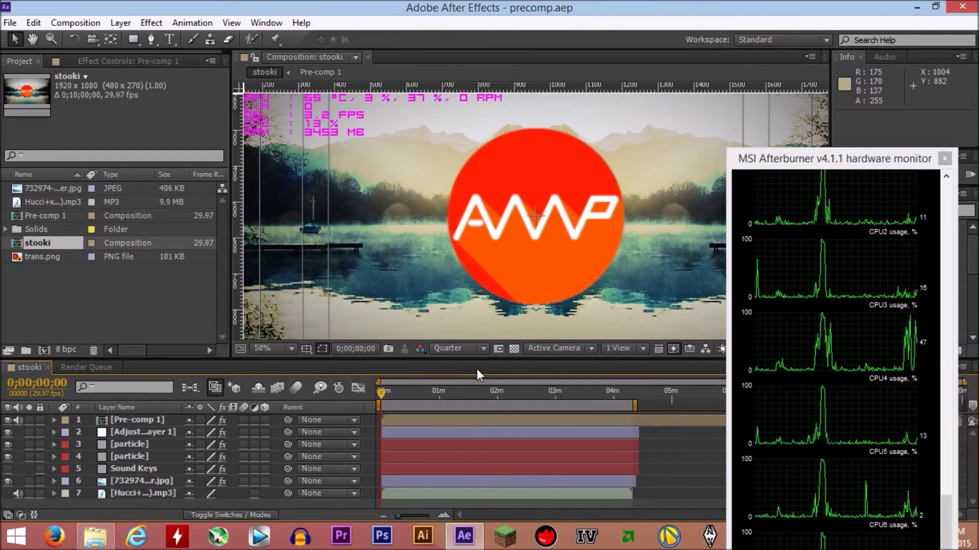
{"action": "left_click", "coordinate": [134, 365]}
{"action": "left_click_drag", "start_coordinate": [801, 162], "coordinate": [469, 128]}
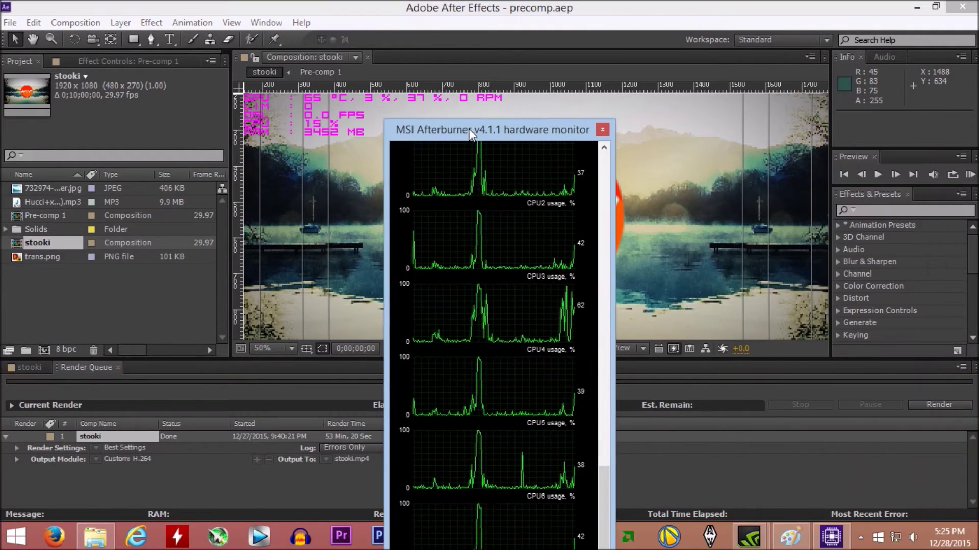
Step: Attempt a render, dismiss the 'no render item queued' alert, and return to the stooki timeline
{"action": "left_click", "coordinate": [941, 405]}
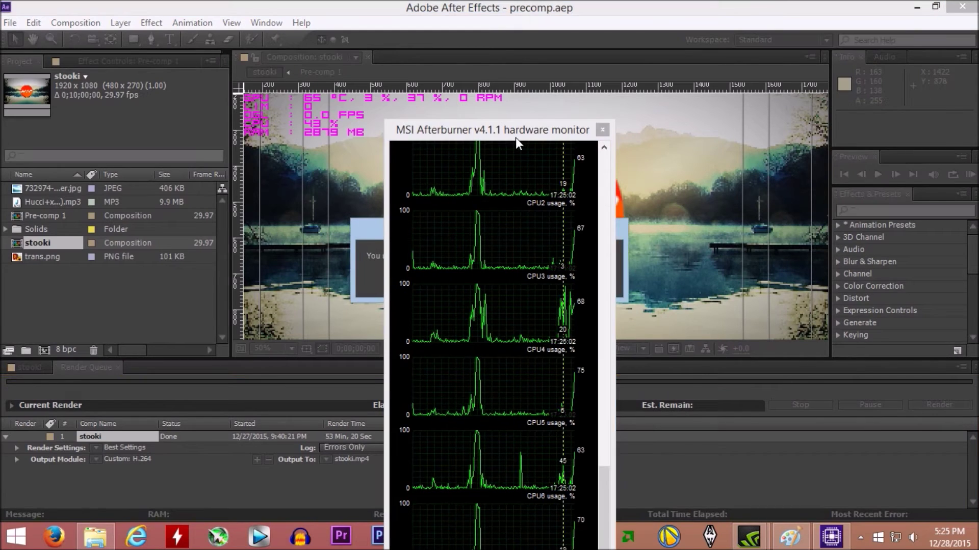
{"action": "left_click_drag", "start_coordinate": [515, 134], "coordinate": [856, 41]}
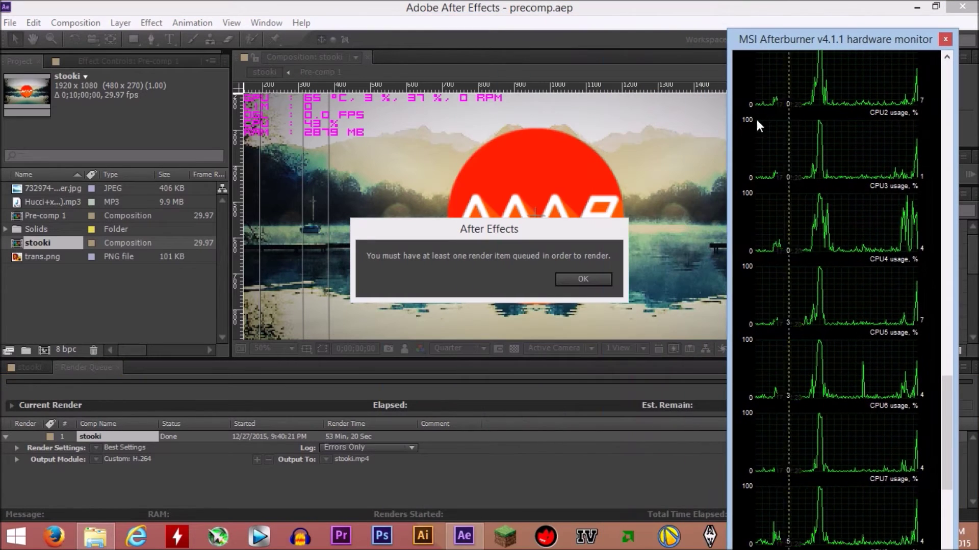
{"action": "left_click", "coordinate": [581, 280]}
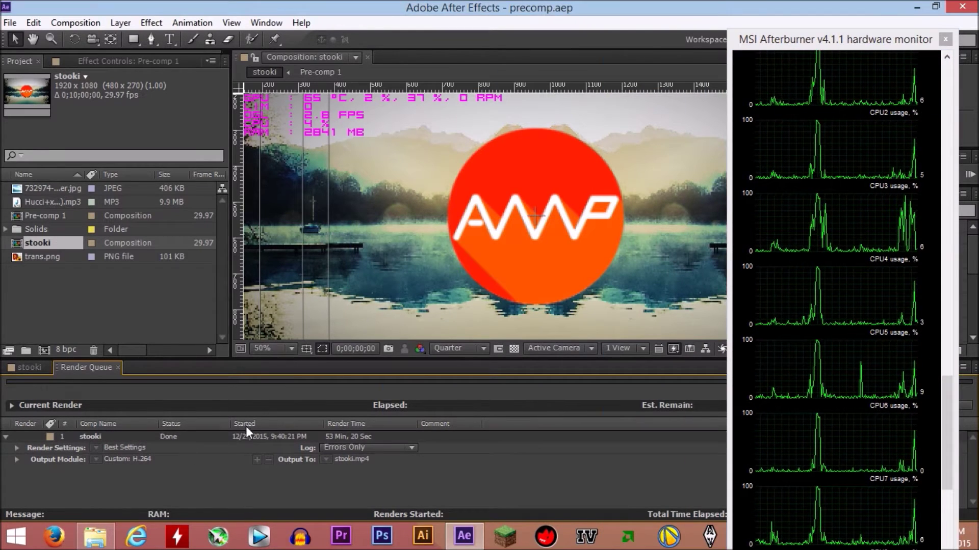
{"action": "left_click_drag", "start_coordinate": [823, 41], "coordinate": [439, 68]}
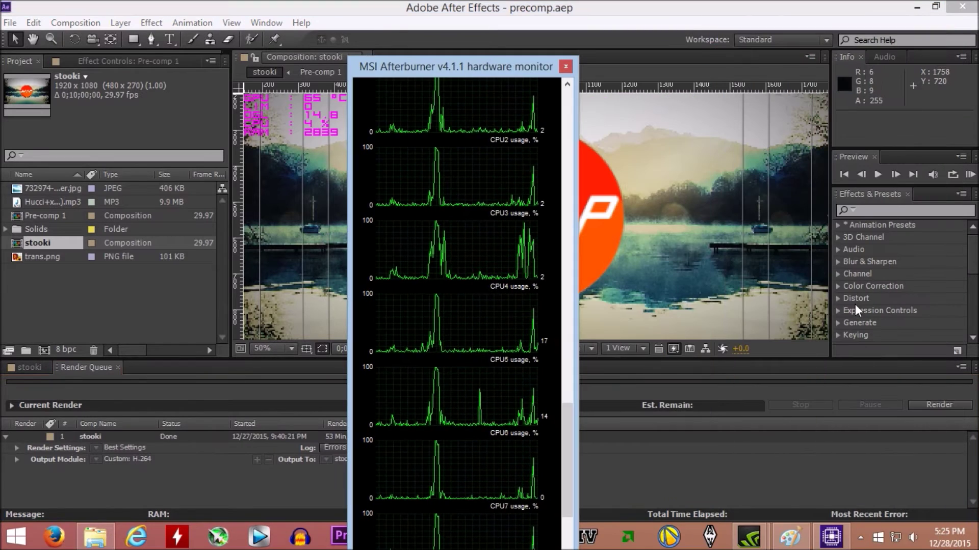
{"action": "left_click", "coordinate": [931, 412]}
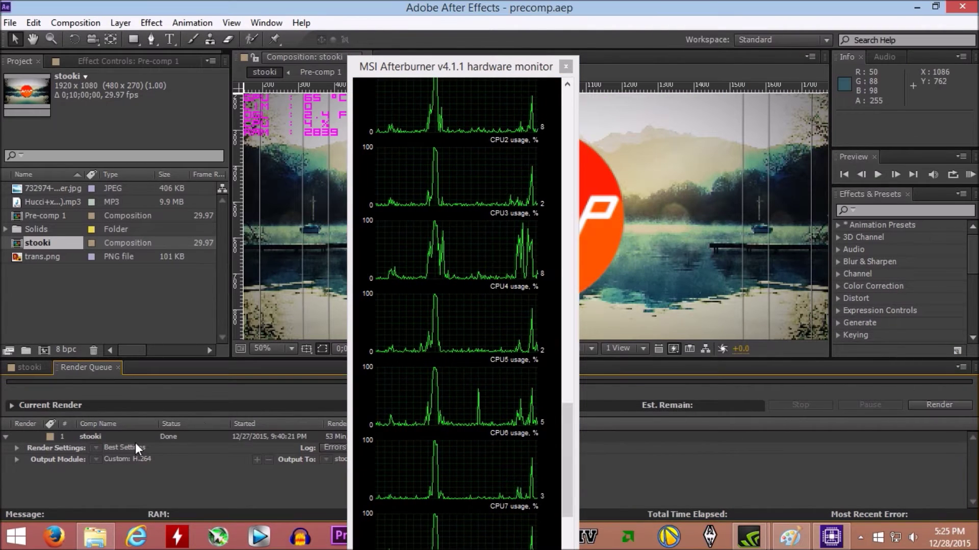
{"action": "left_click", "coordinate": [17, 364]}
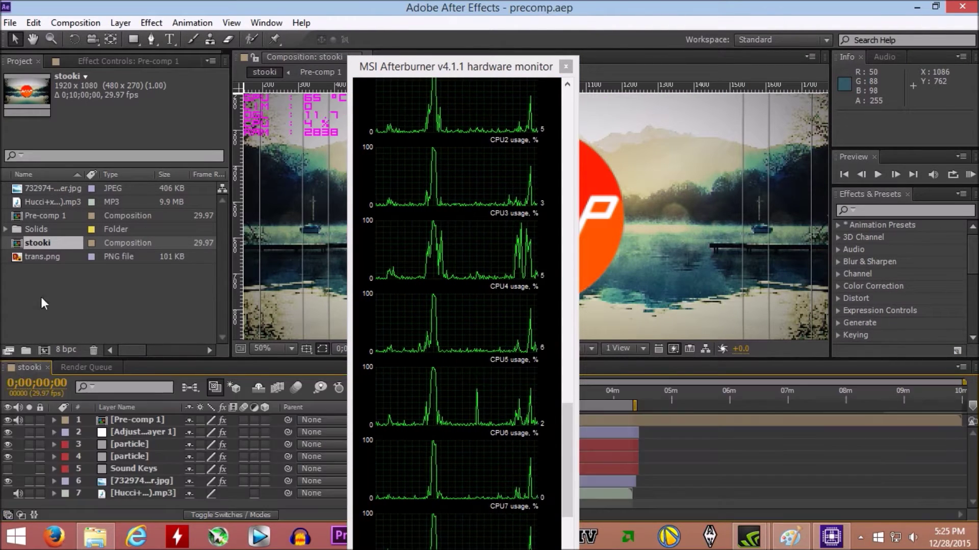
Step: Add the stooki composition to the Render Queue and start rendering it to stooki.avi
{"action": "left_click", "coordinate": [10, 23]}
{"action": "mouse_move", "coordinate": [194, 216]}
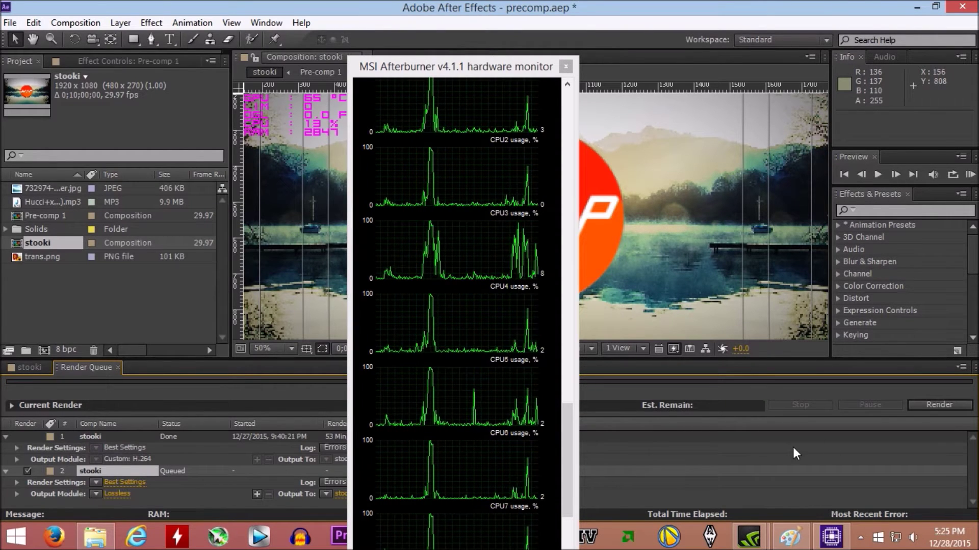
{"action": "left_click", "coordinate": [924, 401]}
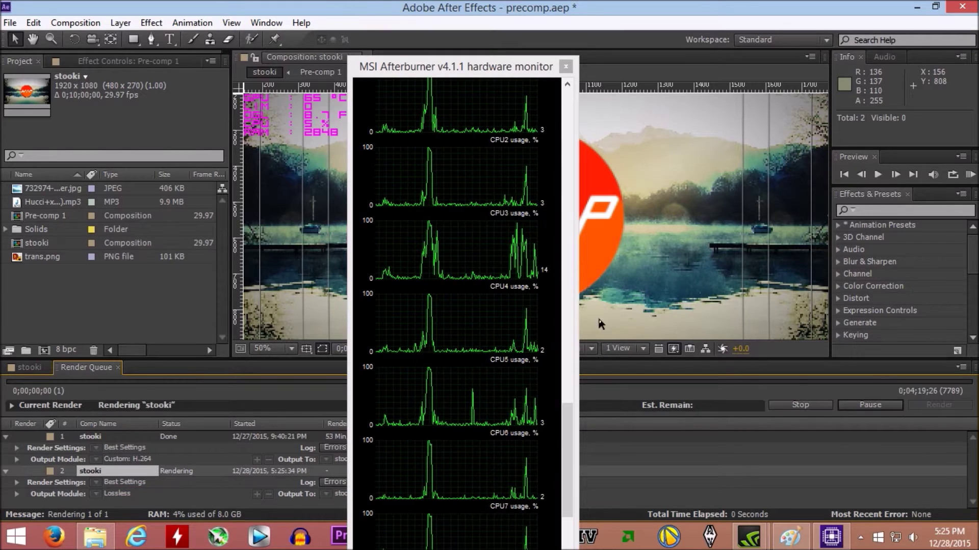
Step: Watch the single-core render's CPU graphs, then stop it after 22 seconds
{"action": "left_click_drag", "start_coordinate": [512, 78], "coordinate": [608, 47]}
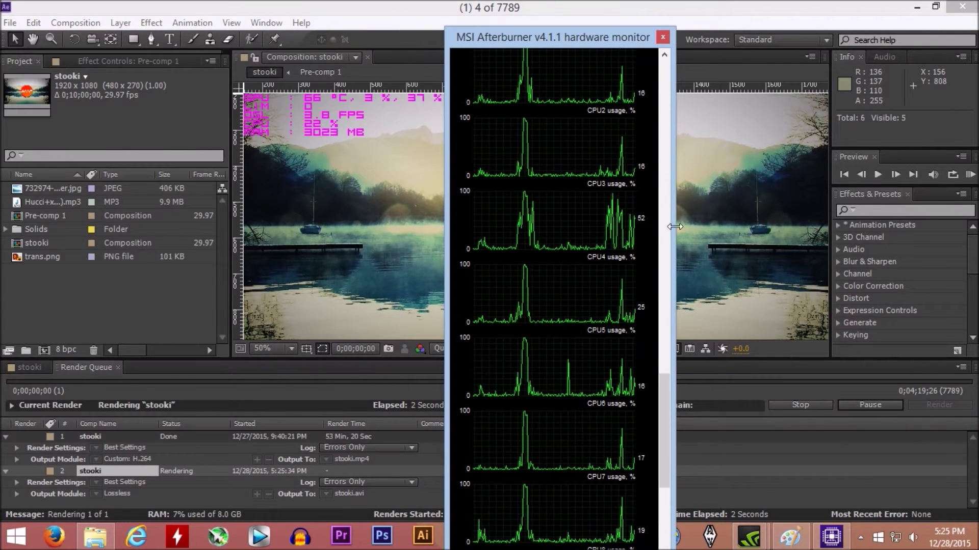
{"action": "scroll", "coordinate": [664, 399], "scroll_direction": "up", "scroll_amount": 3}
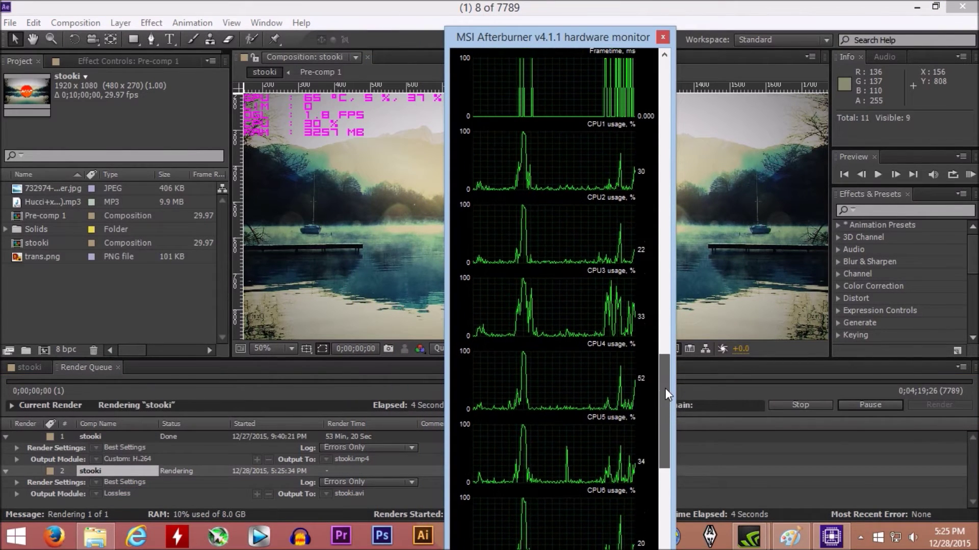
{"action": "scroll", "coordinate": [664, 386], "scroll_direction": "up", "scroll_amount": 1}
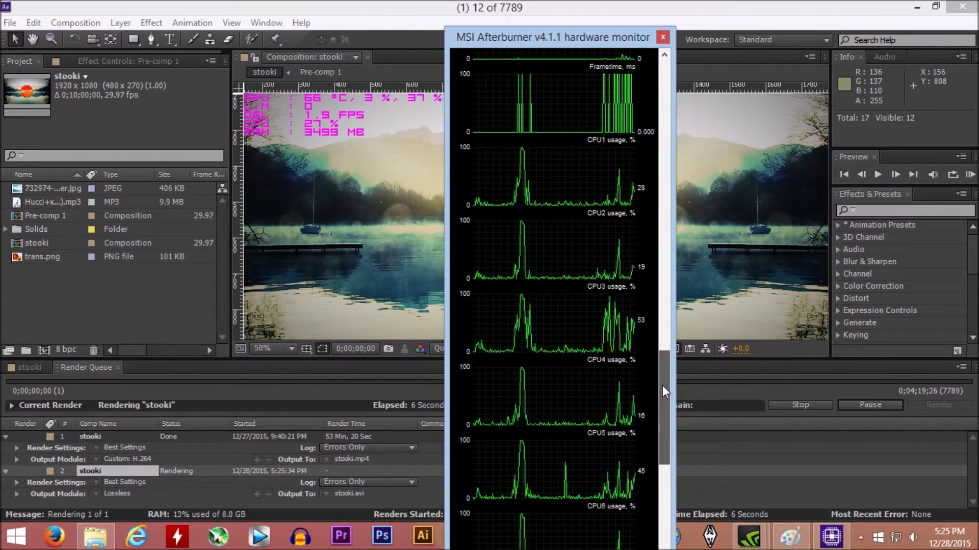
{"action": "mouse_move", "coordinate": [601, 309]}
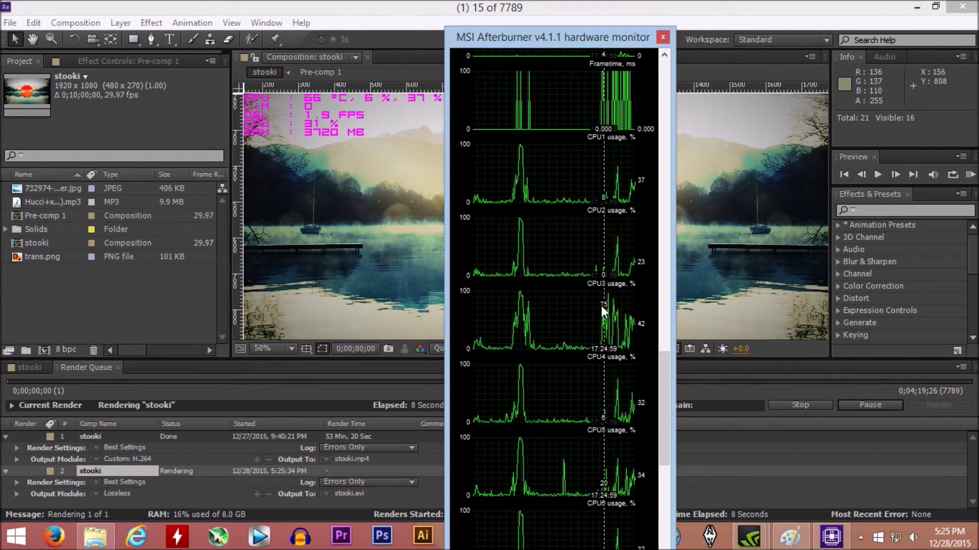
{"action": "left_click_drag", "start_coordinate": [670, 351], "coordinate": [667, 460]}
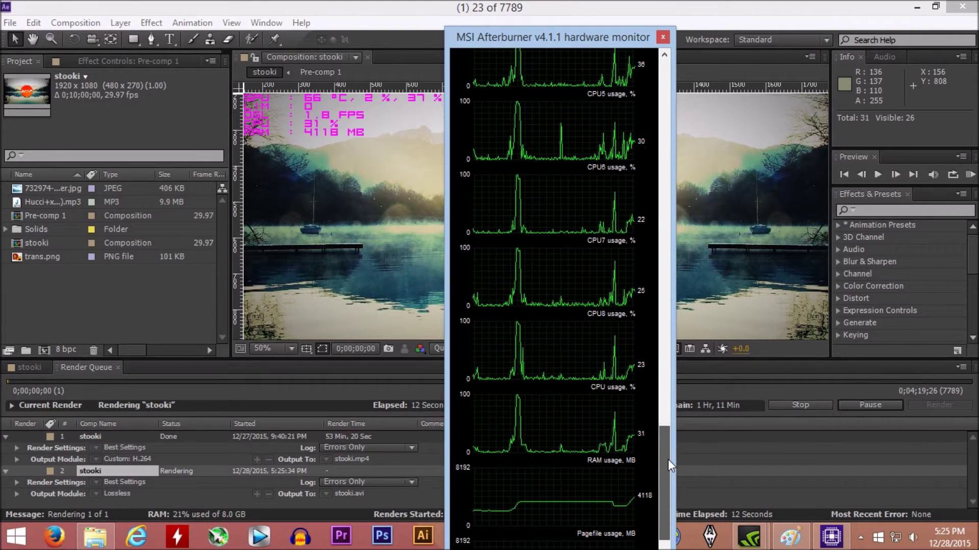
{"action": "left_click_drag", "start_coordinate": [668, 460], "coordinate": [665, 480]}
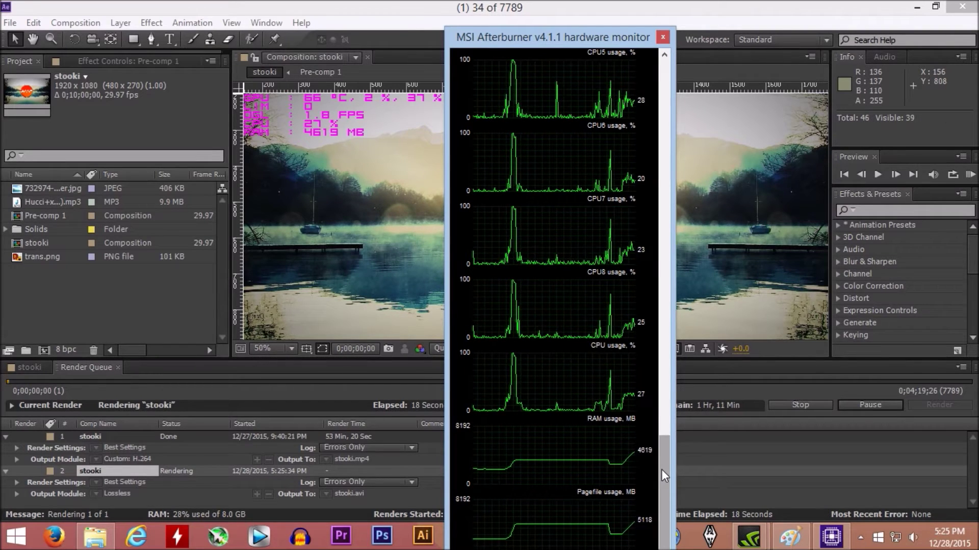
{"action": "left_click_drag", "start_coordinate": [662, 482], "coordinate": [665, 457]}
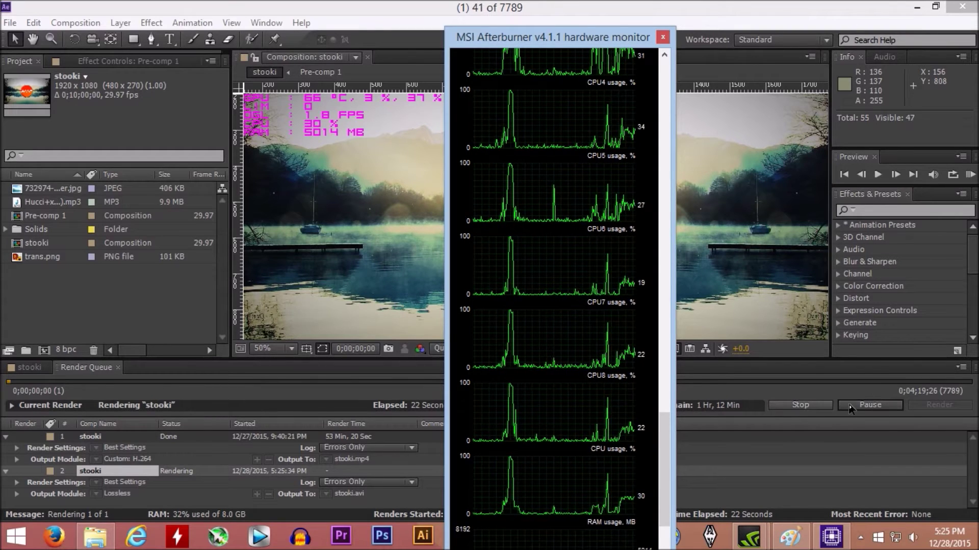
{"action": "left_click", "coordinate": [797, 405]}
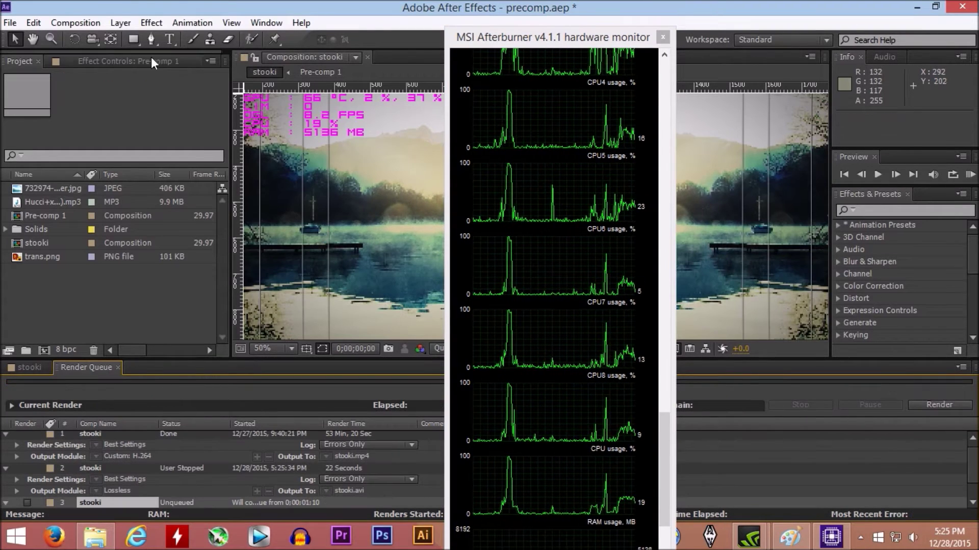
Step: Check Render Multiple Frames Simultaneously in Memory & Multiprocessing and confirm with OK
{"action": "left_click", "coordinate": [40, 27]}
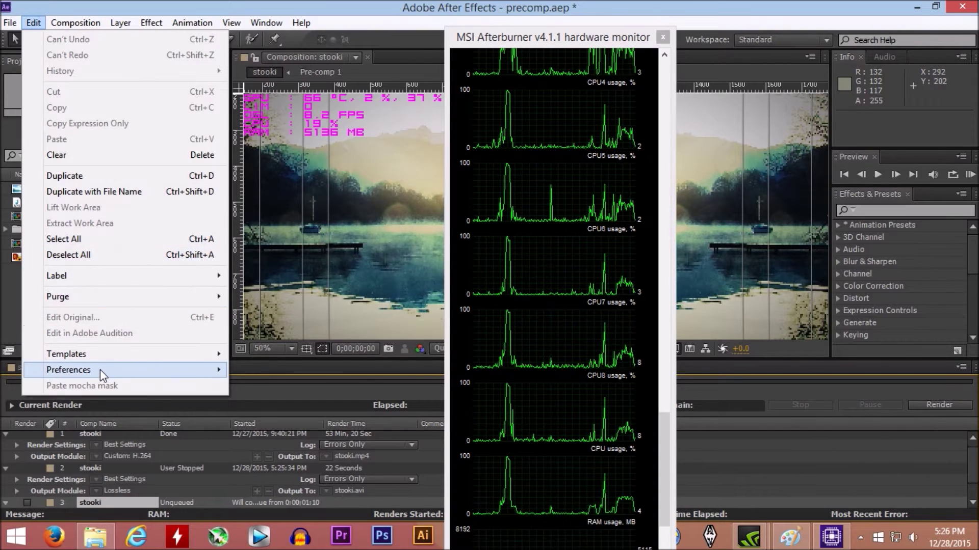
{"action": "mouse_move", "coordinate": [222, 370]}
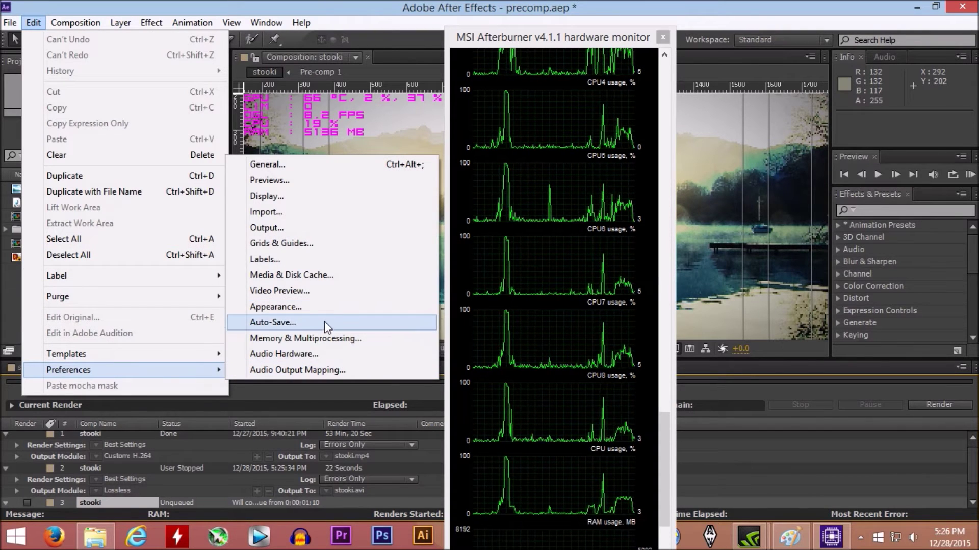
{"action": "left_click", "coordinate": [326, 338]}
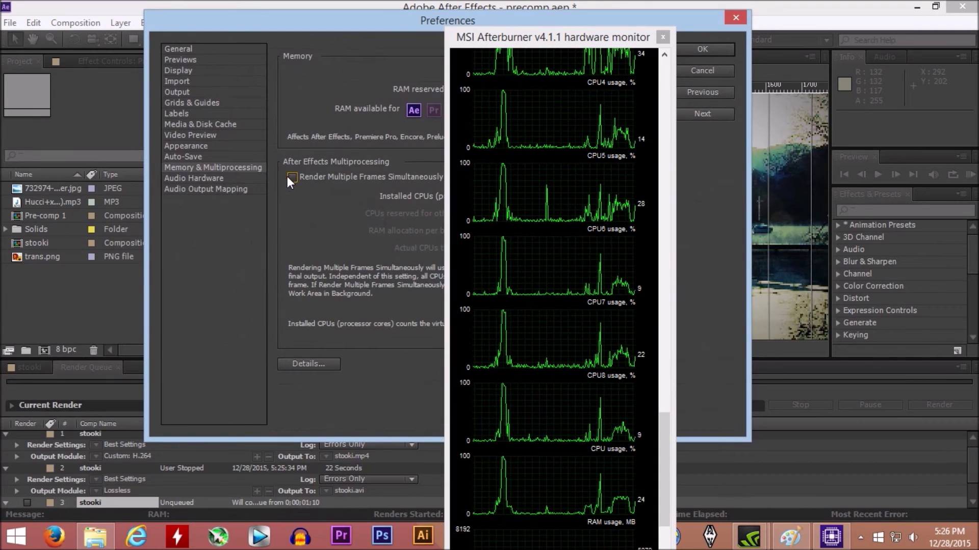
{"action": "left_click_drag", "start_coordinate": [605, 37], "coordinate": [868, 148]}
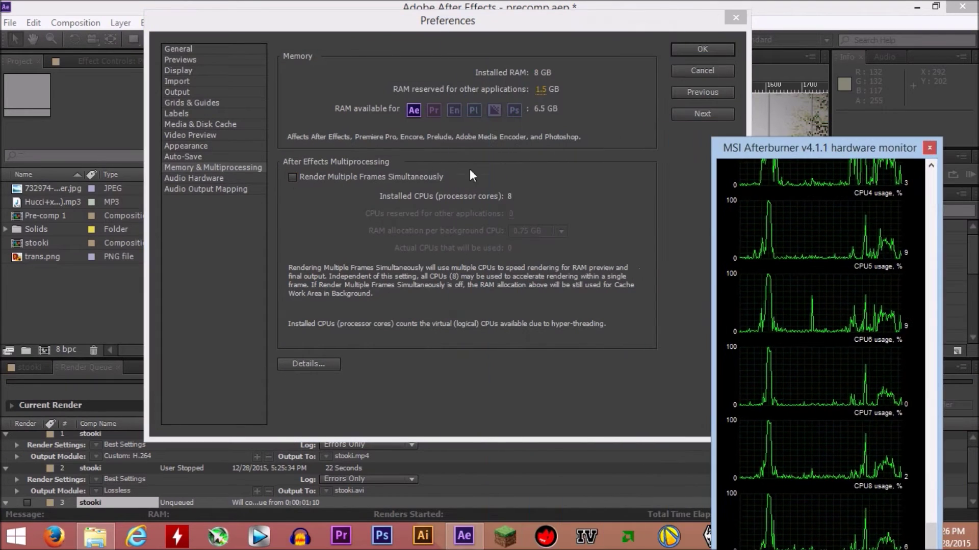
{"action": "left_click", "coordinate": [292, 178]}
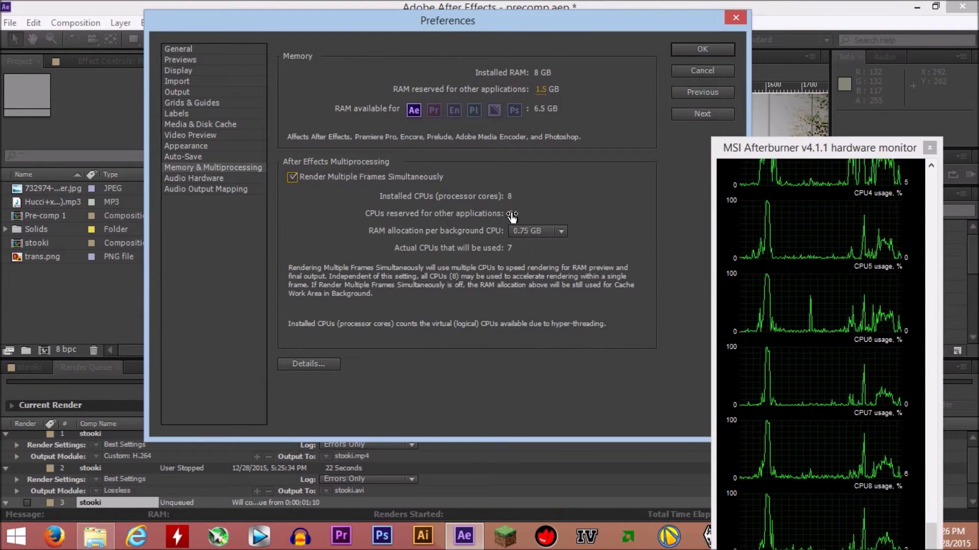
{"action": "left_click", "coordinate": [702, 49]}
{"action": "left_click_drag", "start_coordinate": [820, 149], "coordinate": [483, 71]}
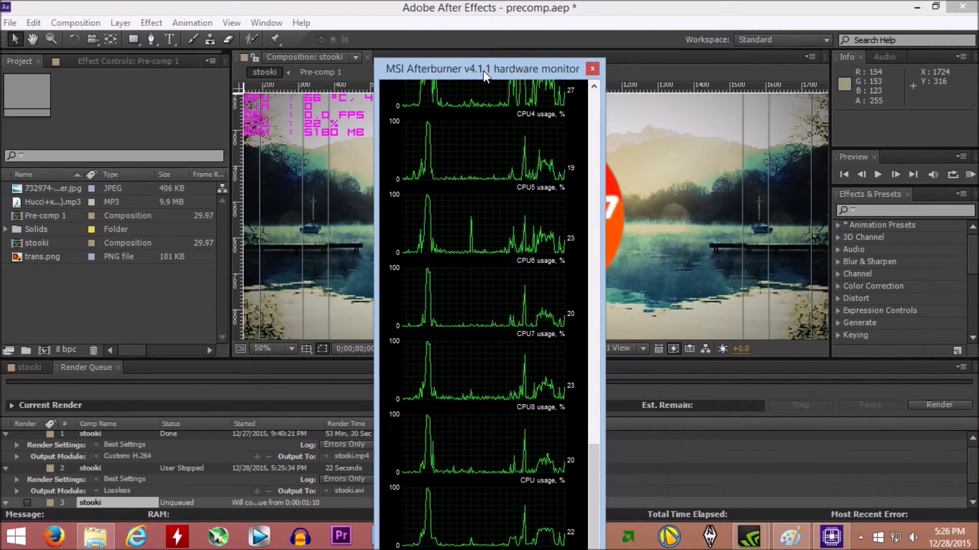
Step: Queue the third stooki item and render it with multi-frame rendering
{"action": "left_click", "coordinate": [936, 405]}
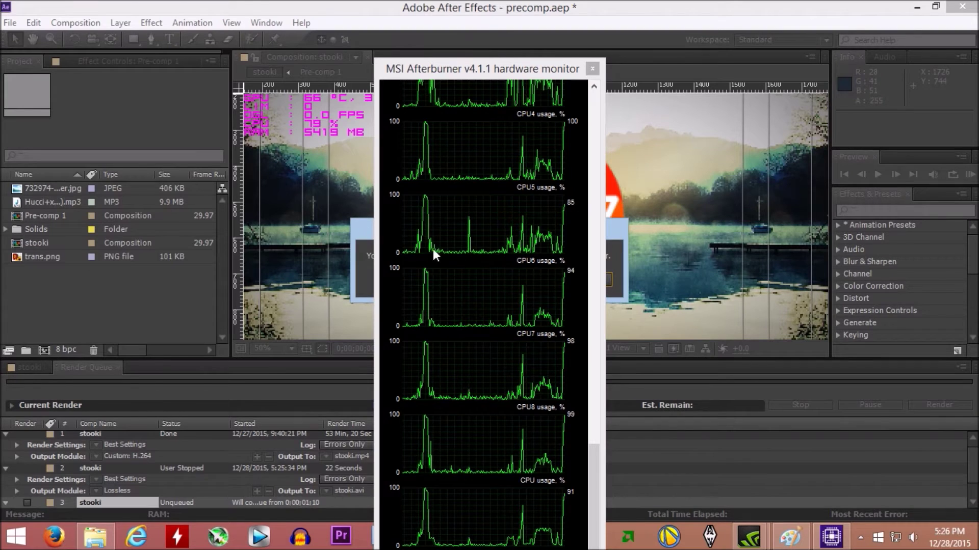
{"action": "left_click", "coordinate": [609, 274]}
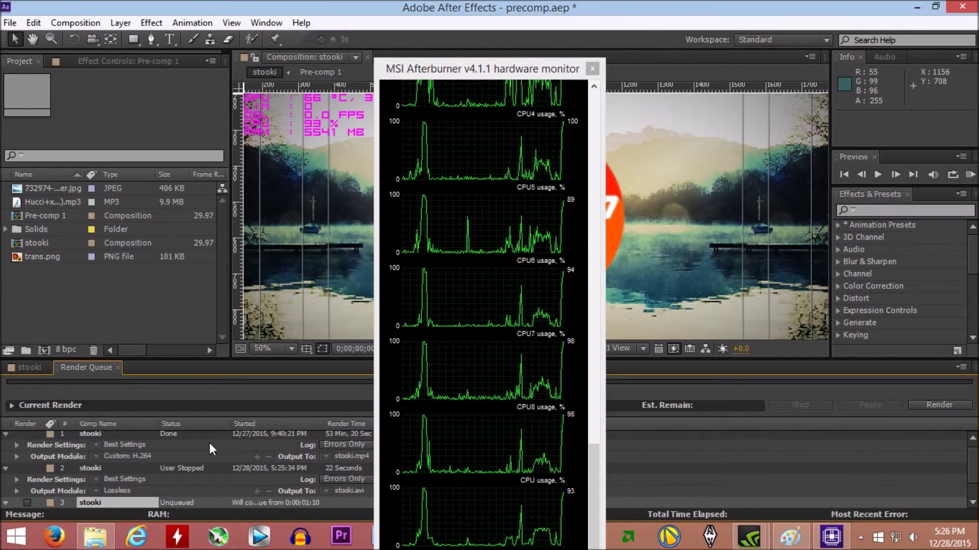
{"action": "left_click", "coordinate": [28, 503]}
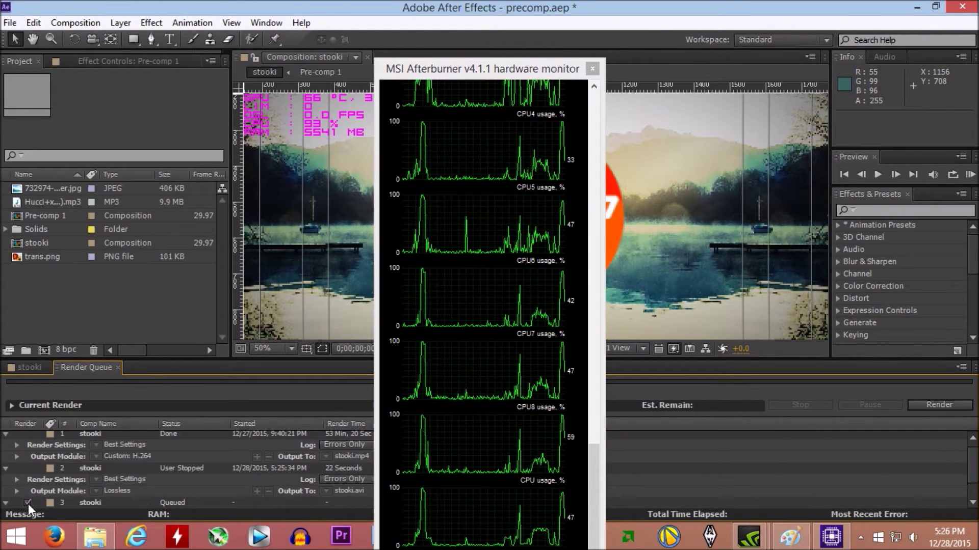
{"action": "left_click", "coordinate": [934, 404]}
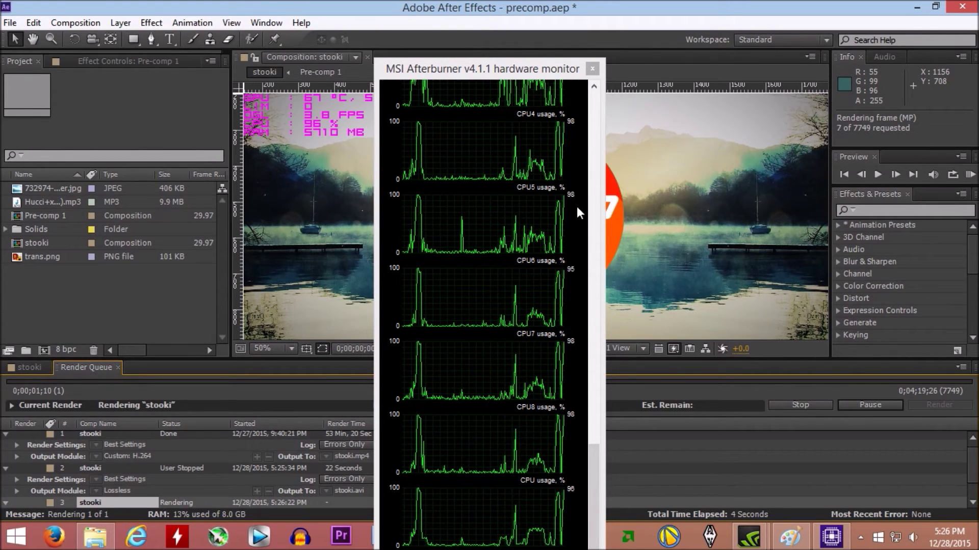
{"action": "left_click_drag", "start_coordinate": [594, 482], "coordinate": [595, 497]}
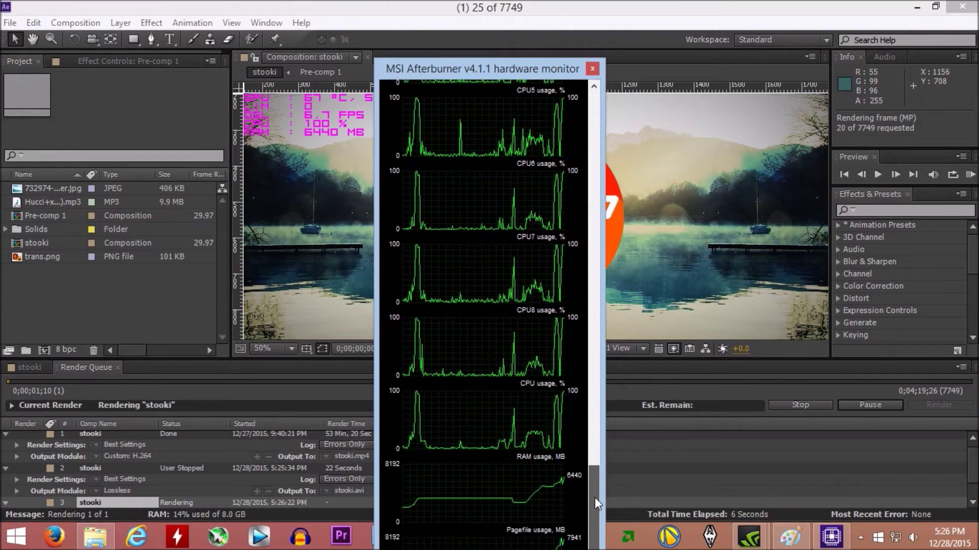
Step: Launch Task Manager from the taskbar to watch CPU usage
{"action": "right_click", "coordinate": [852, 543]}
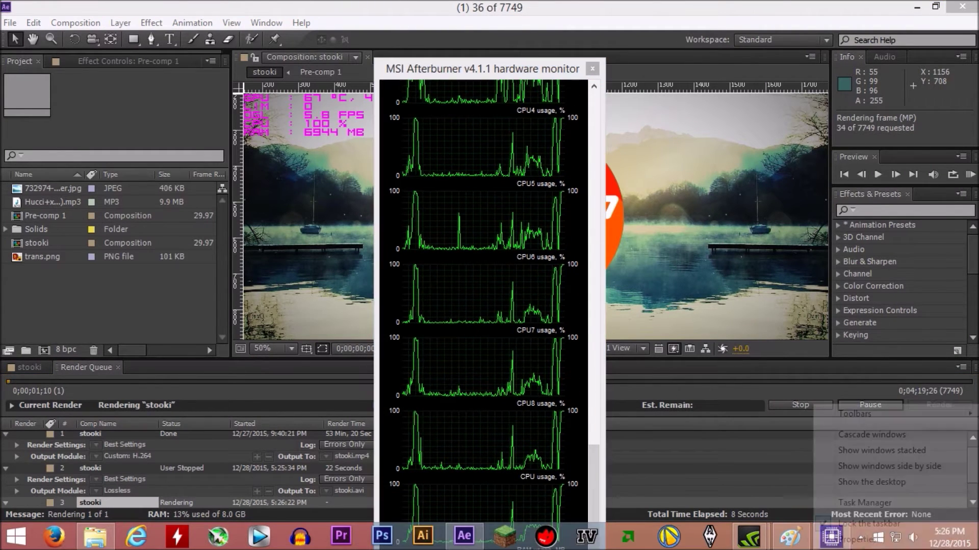
{"action": "left_click", "coordinate": [860, 510]}
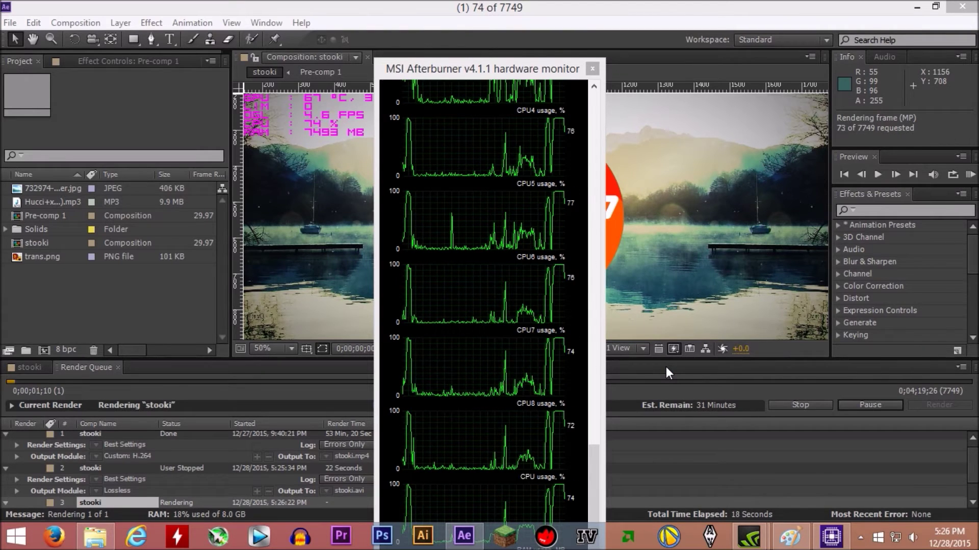
{"action": "key", "text": "ctrl+shift+Escape"}
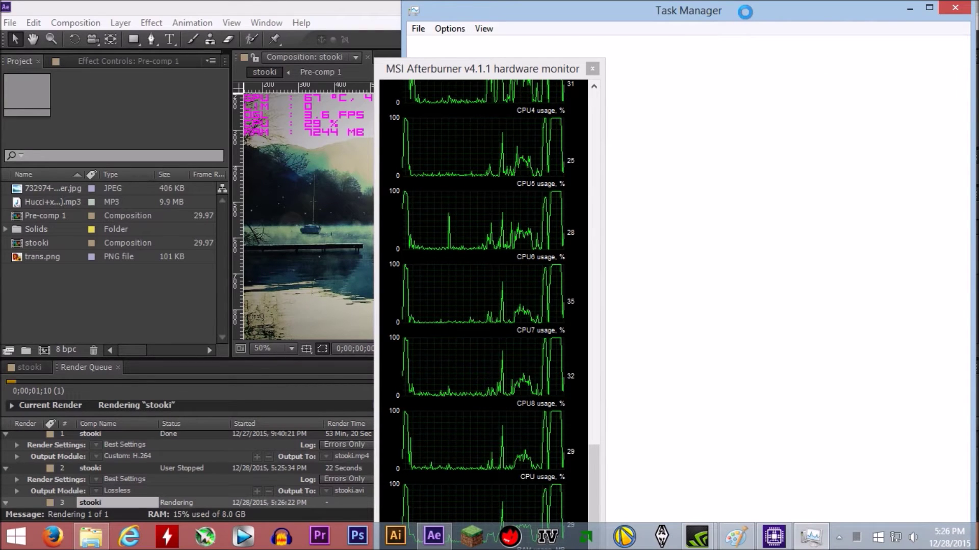
Step: Move the hardware monitor aside and check CPU, memory and Disk 0 performance graphs in Task Manager
{"action": "left_click_drag", "start_coordinate": [519, 70], "coordinate": [300, 53]}
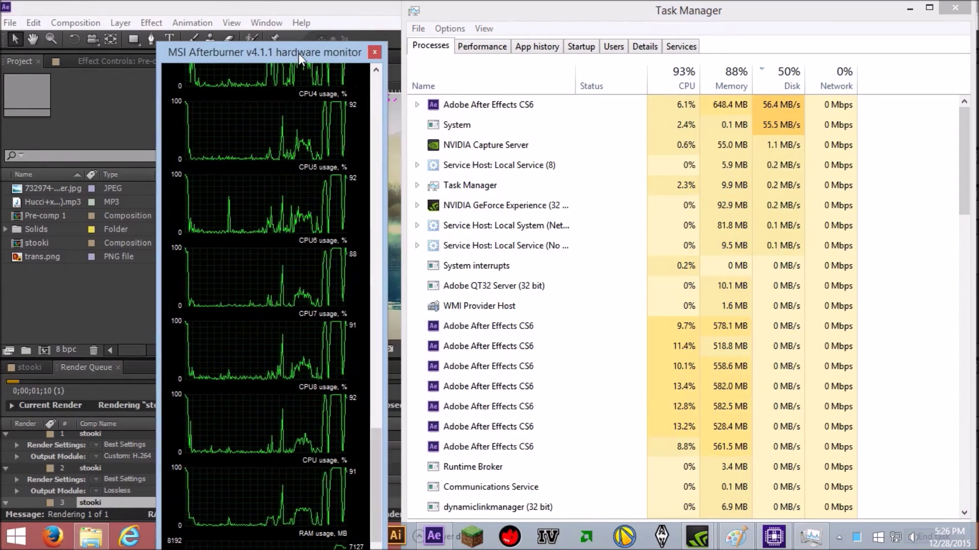
{"action": "left_click", "coordinate": [493, 49]}
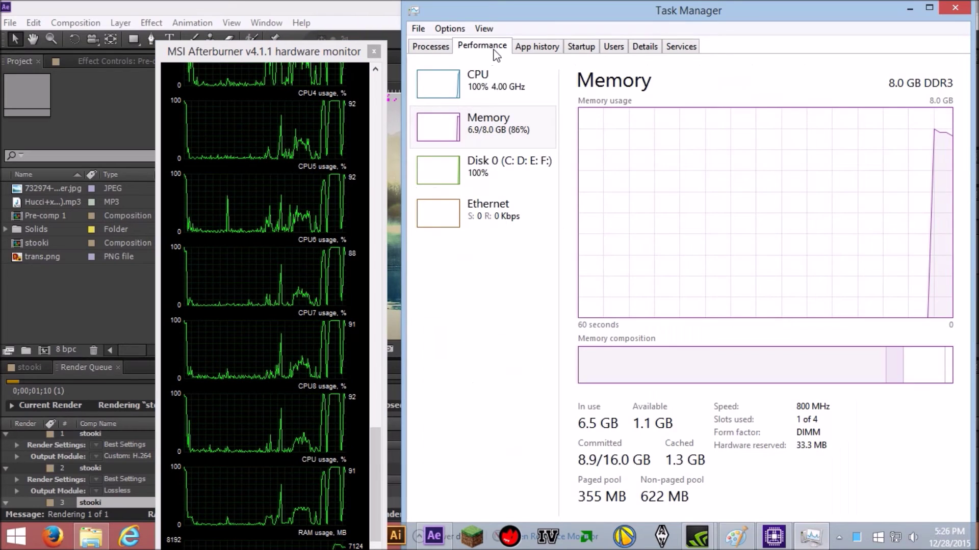
{"action": "left_click", "coordinate": [495, 102]}
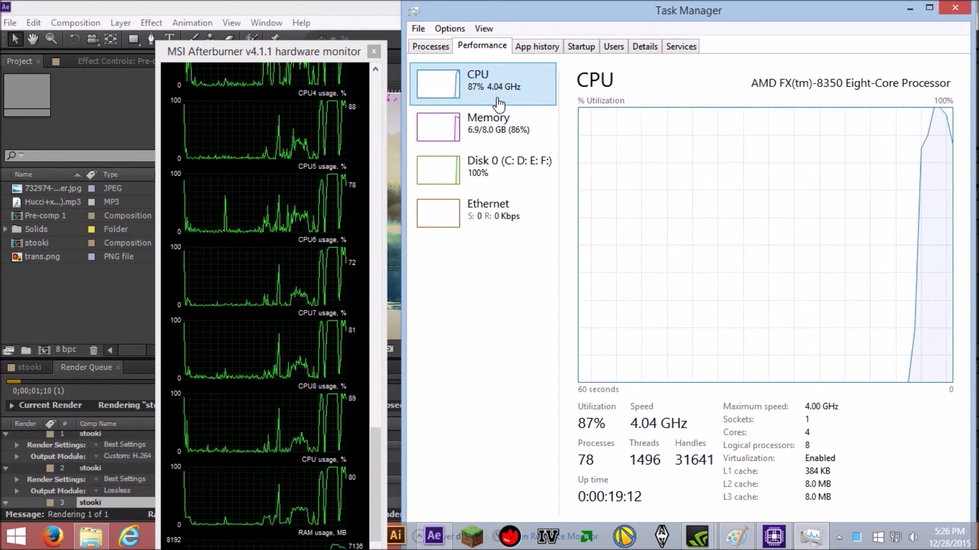
{"action": "left_click", "coordinate": [497, 140]}
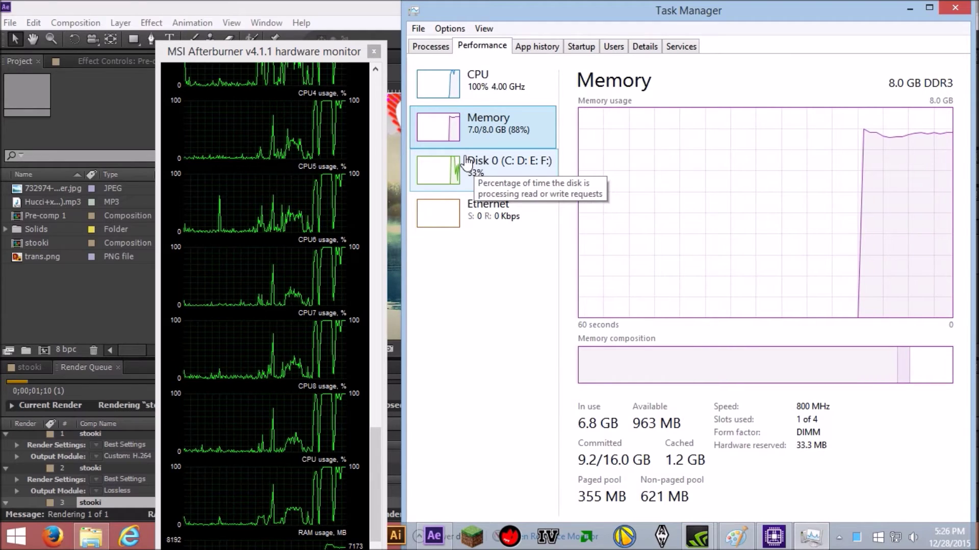
{"action": "left_click", "coordinate": [475, 168]}
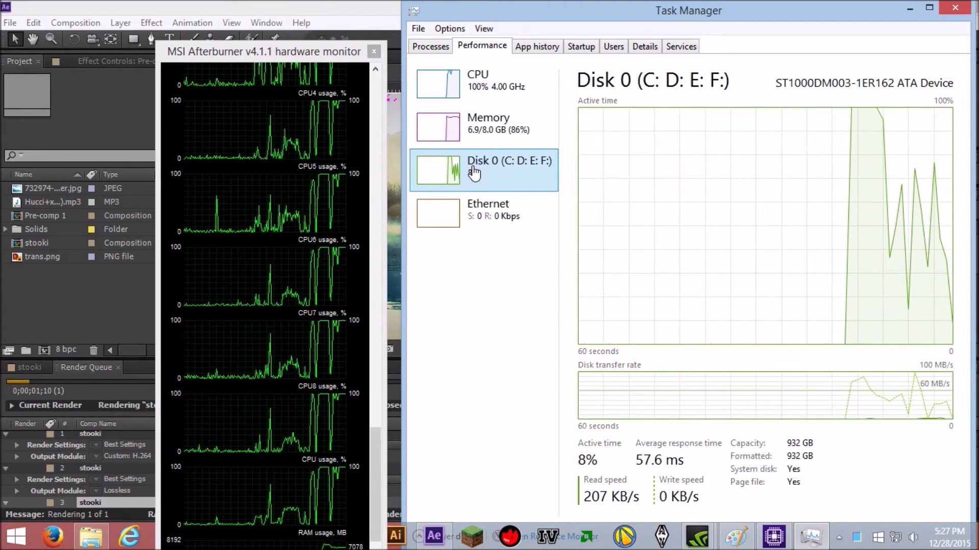
Step: Compare memory and disk graphs, then shrink Task Manager to reveal After Effects
{"action": "key", "text": "Up"}
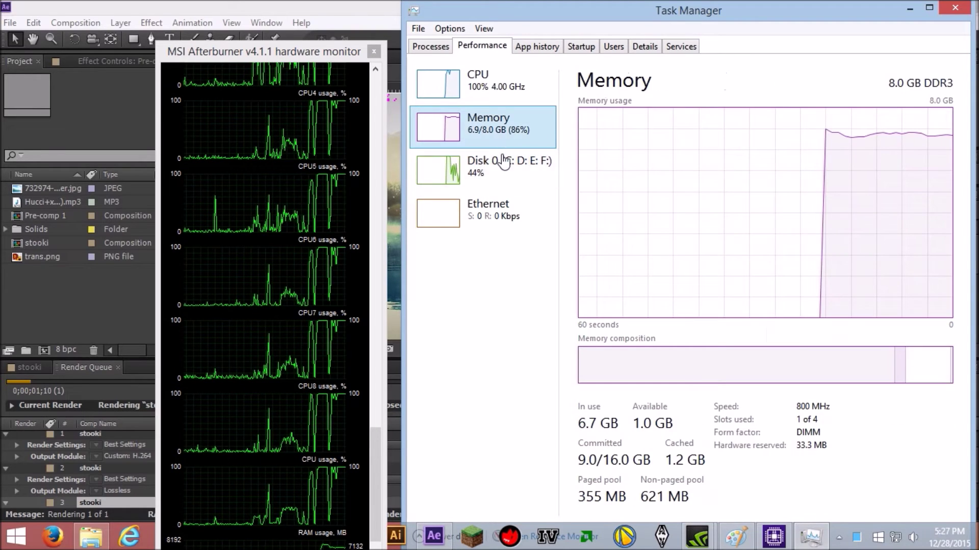
{"action": "key", "text": "Down"}
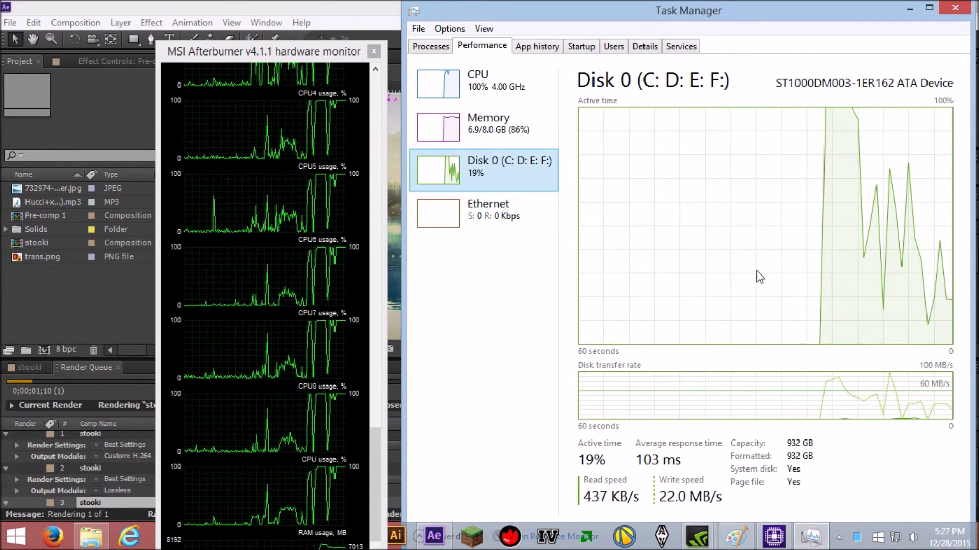
{"action": "left_click_drag", "start_coordinate": [836, 16], "coordinate": [634, 48]}
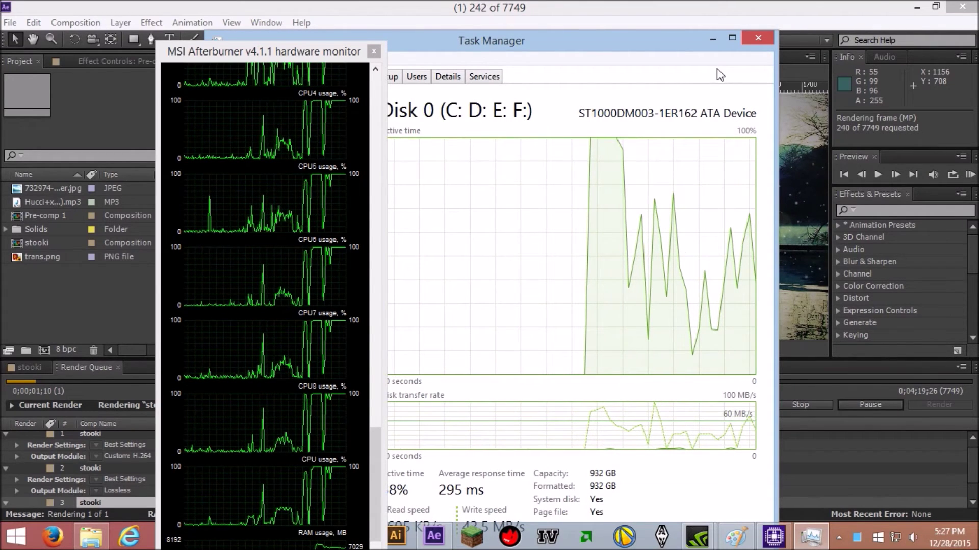
Step: Minimize Task Manager and move the Afterburner monitor to reveal the composition
{"action": "left_click", "coordinate": [774, 31]}
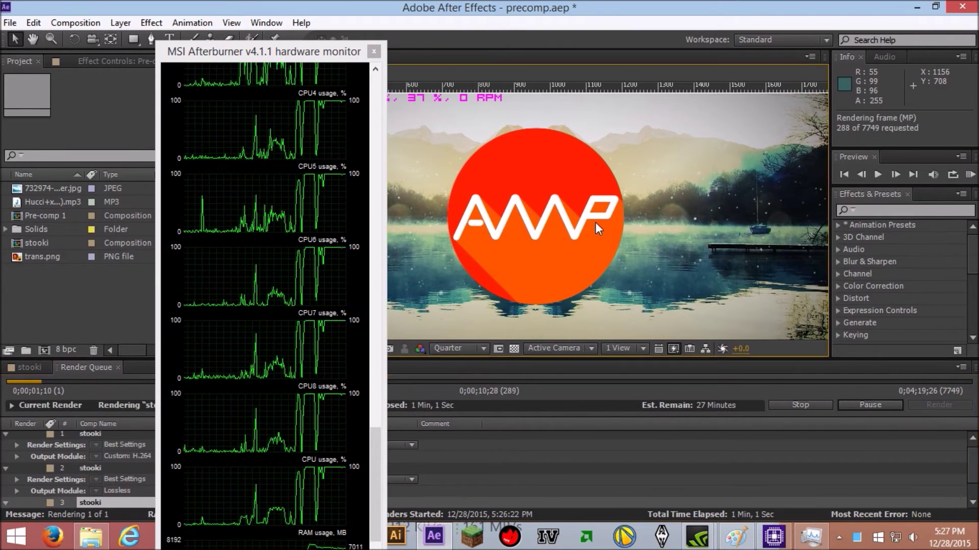
{"action": "left_click_drag", "start_coordinate": [279, 53], "coordinate": [764, 56]}
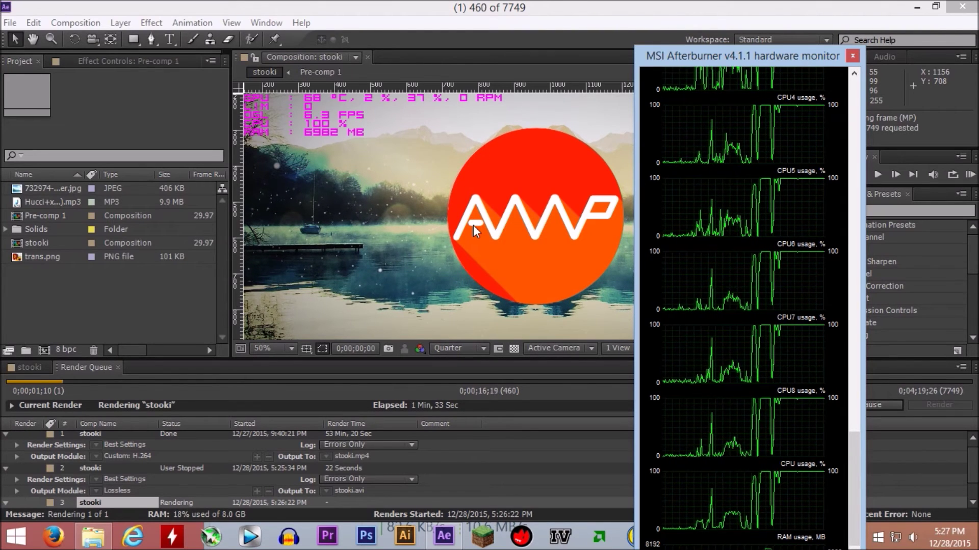
{"action": "left_click_drag", "start_coordinate": [717, 59], "coordinate": [701, 25]}
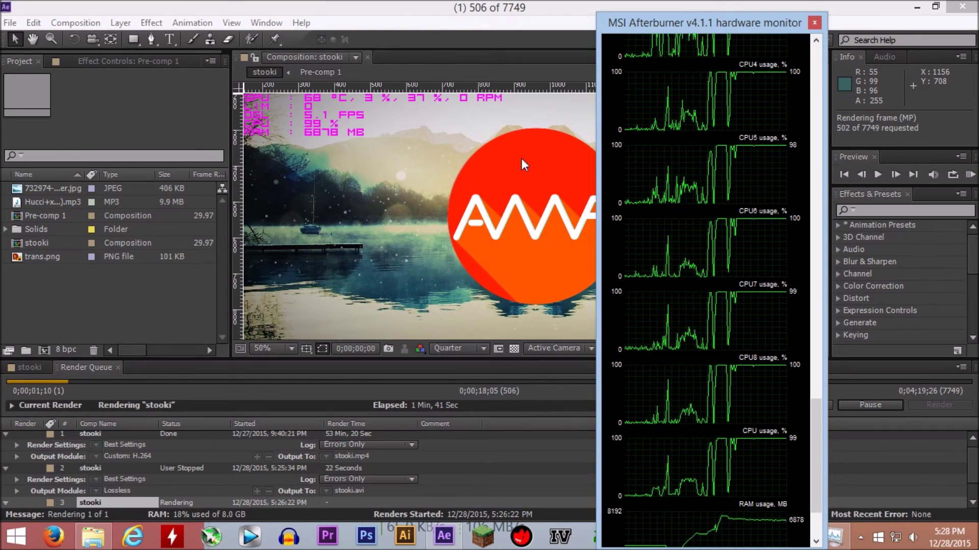
Step: Close Afterburner and stop the stooki render after about two minutes, then return to Paint
{"action": "left_click", "coordinate": [814, 22]}
{"action": "left_click", "coordinate": [813, 406]}
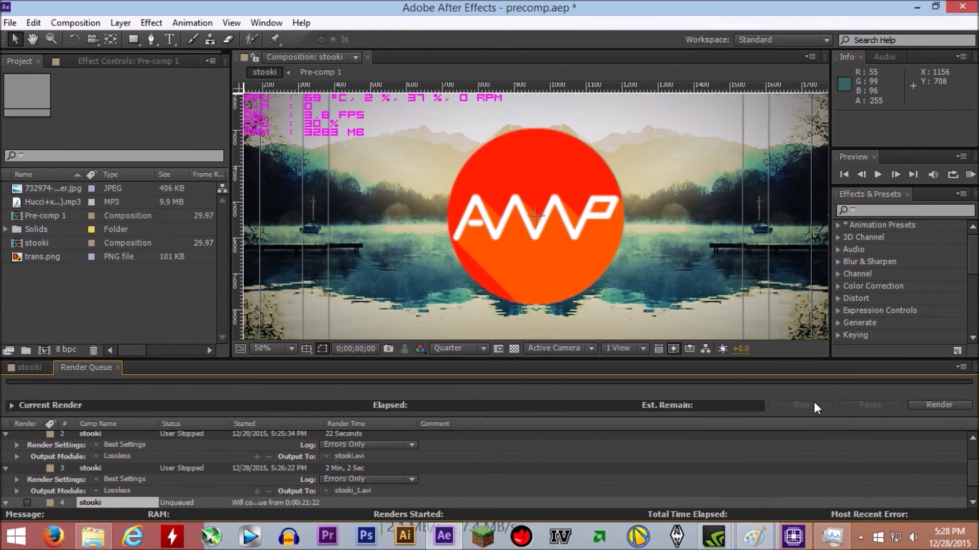
{"action": "left_click", "coordinate": [753, 537]}
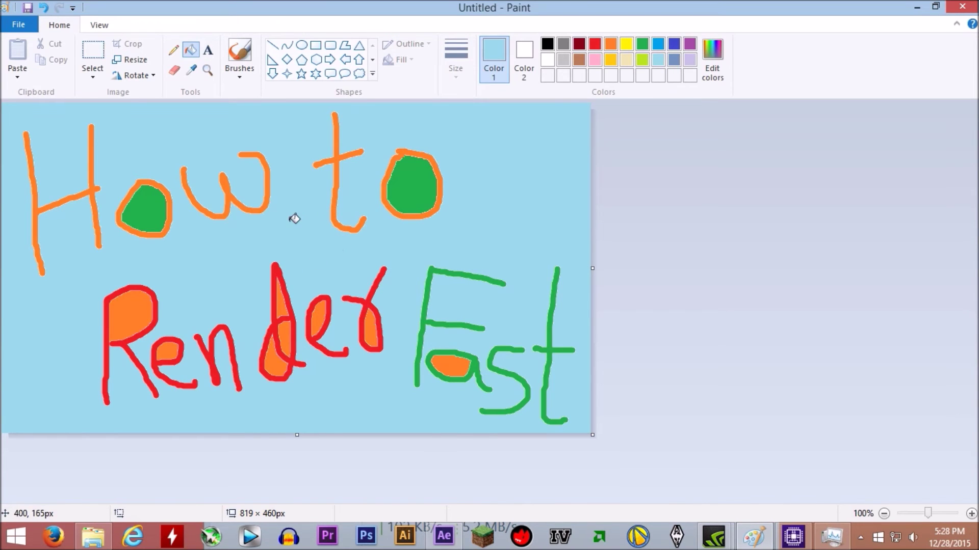
Step: Fill the green and orange letter interiors and the d's red stroke with light blue
{"action": "left_click", "coordinate": [392, 194]}
{"action": "left_click", "coordinate": [153, 219]}
{"action": "left_click", "coordinate": [143, 326]}
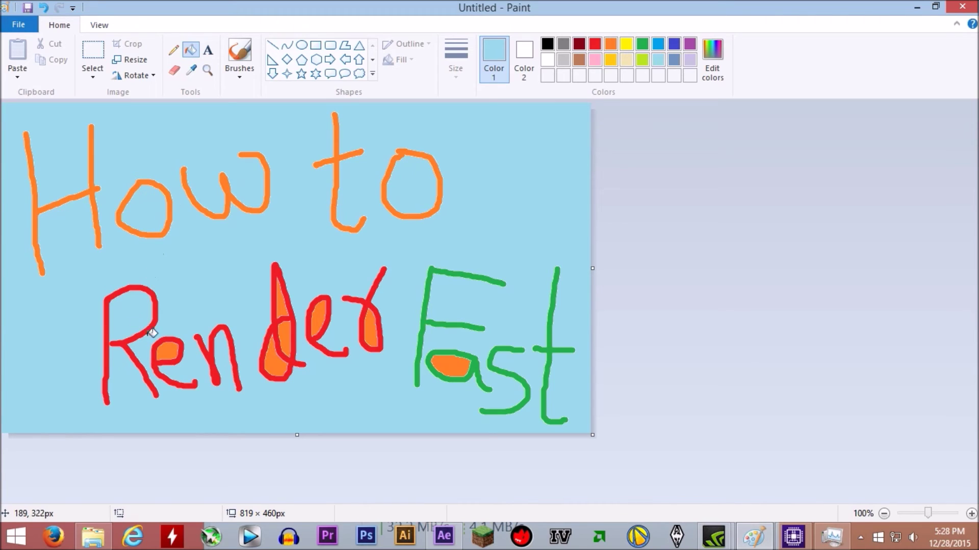
{"action": "left_click", "coordinate": [281, 358]}
{"action": "left_click", "coordinate": [288, 339]}
{"action": "left_click", "coordinate": [273, 305]}
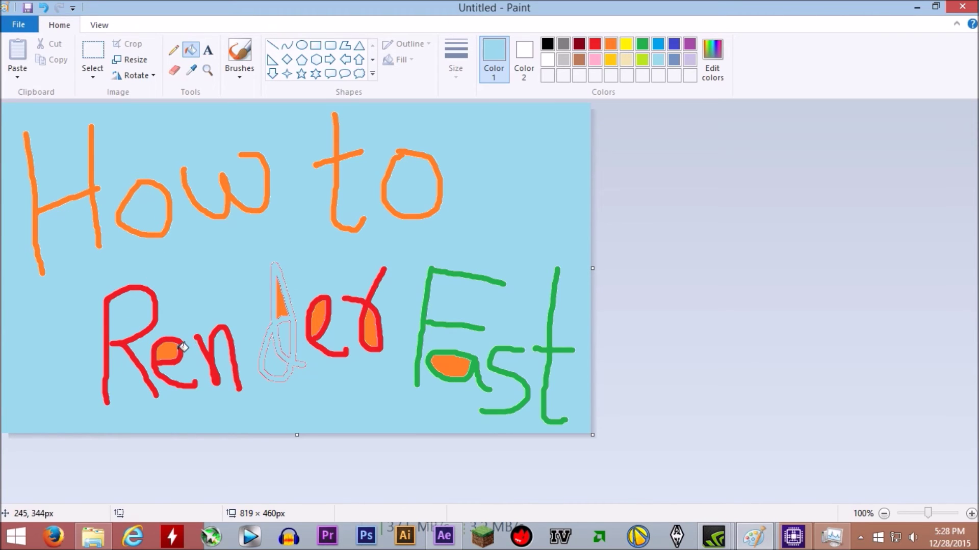
Step: With the brush tool, scribble black loops and then purple loops over the lettering
{"action": "left_click", "coordinate": [239, 53]}
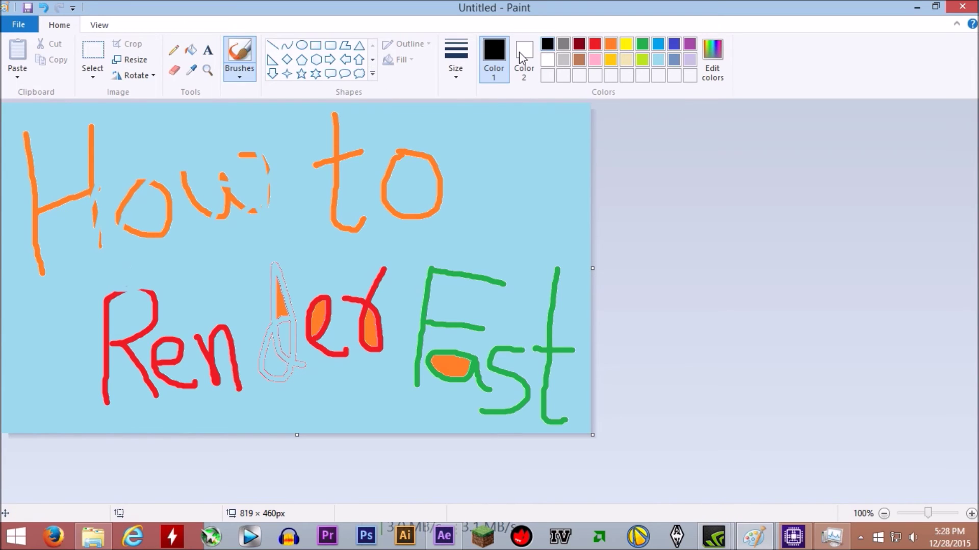
{"action": "mouse_move", "coordinate": [198, 211]}
{"action": "left_mouse_down"}
{"action": "mouse_move", "coordinate": [224, 137]}
{"action": "mouse_move", "coordinate": [296, 326]}
{"action": "mouse_move", "coordinate": [507, 304]}
{"action": "mouse_move", "coordinate": [433, 232]}
{"action": "mouse_move", "coordinate": [202, 343]}
{"action": "mouse_move", "coordinate": [376, 311]}
{"action": "left_mouse_up"}
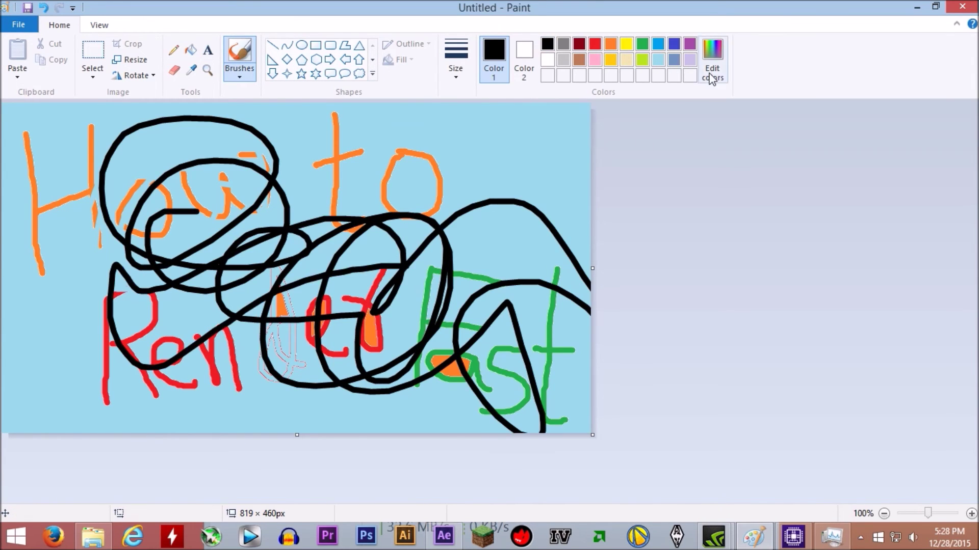
{"action": "left_click", "coordinate": [689, 45]}
{"action": "mouse_move", "coordinate": [363, 193]}
{"action": "left_mouse_down"}
{"action": "mouse_move", "coordinate": [449, 184]}
{"action": "mouse_move", "coordinate": [561, 336]}
{"action": "left_mouse_up"}
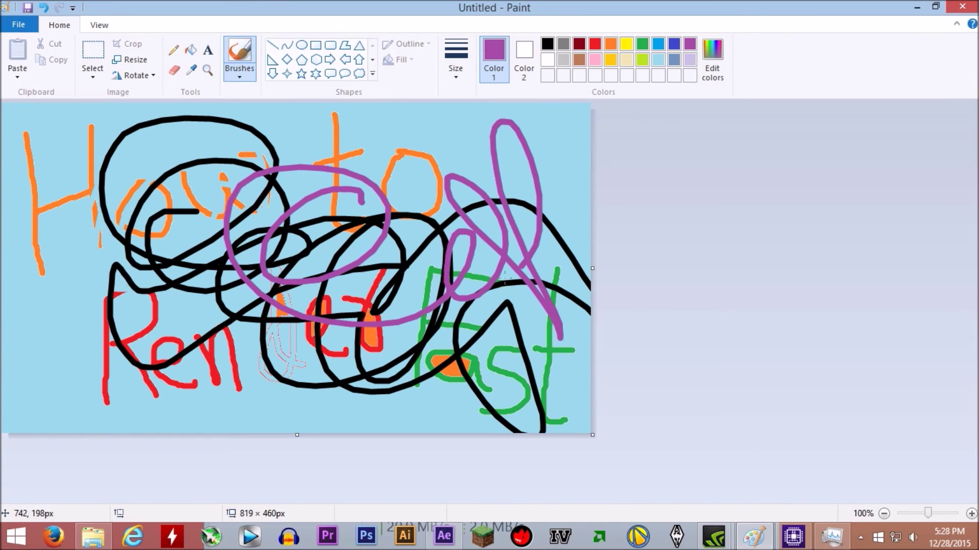